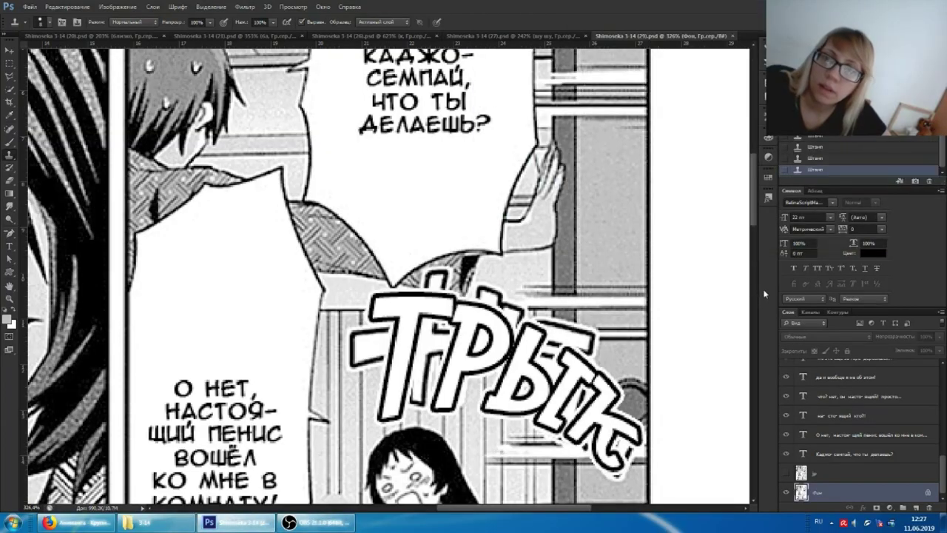
- Clone background tone over the small spots near the lettering and beside the letter's tail
scroll(662, 296, "down", 1)
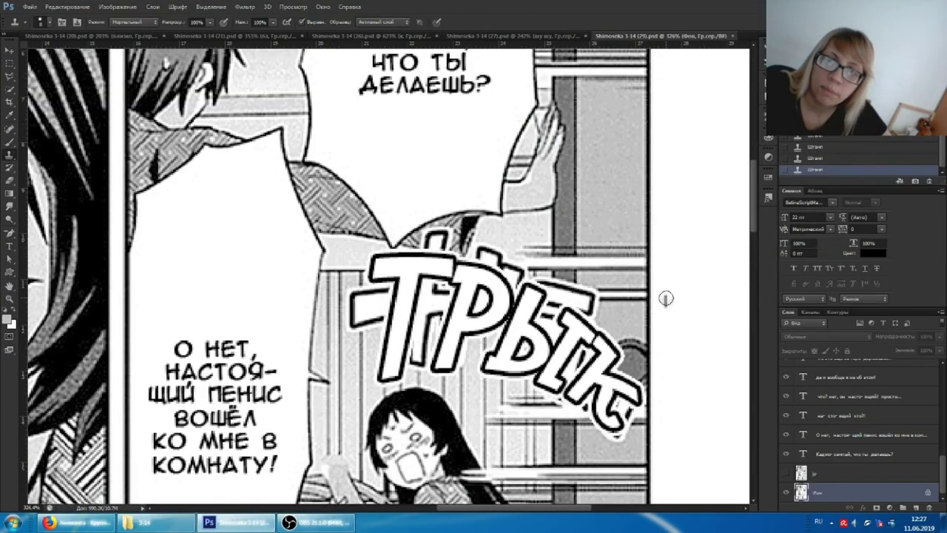
scroll(655, 291, "up", 2)
scroll(652, 292, "up", 2)
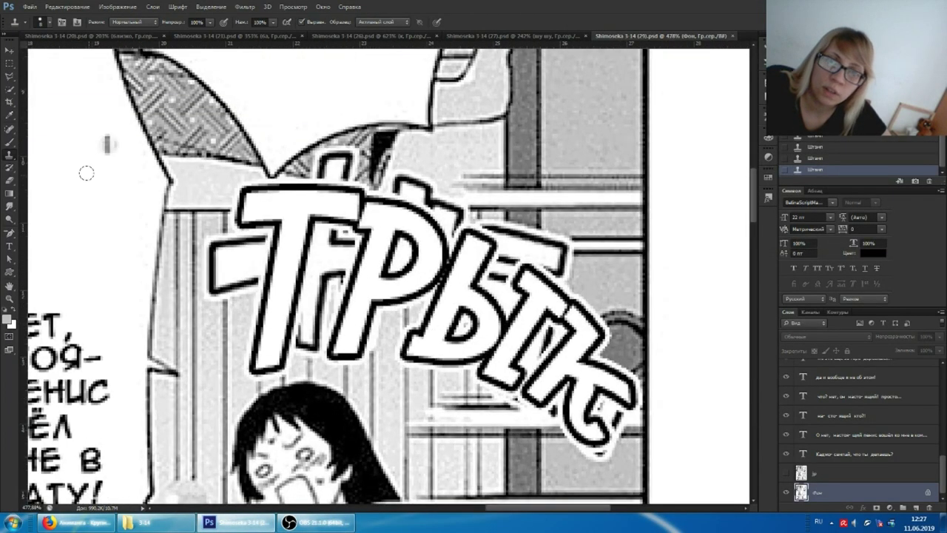
scroll(222, 318, "up", 1)
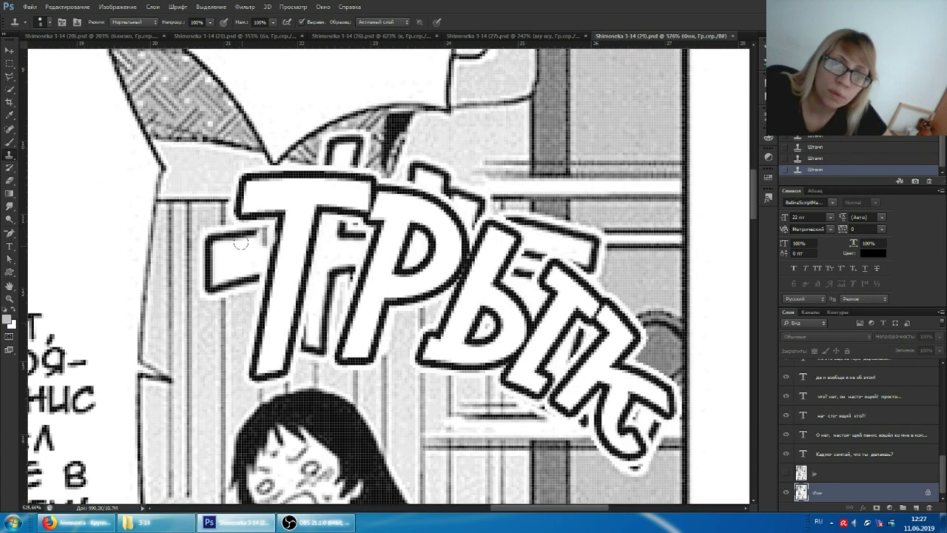
scroll(677, 392, "down", 1)
scroll(684, 405, "down", 2)
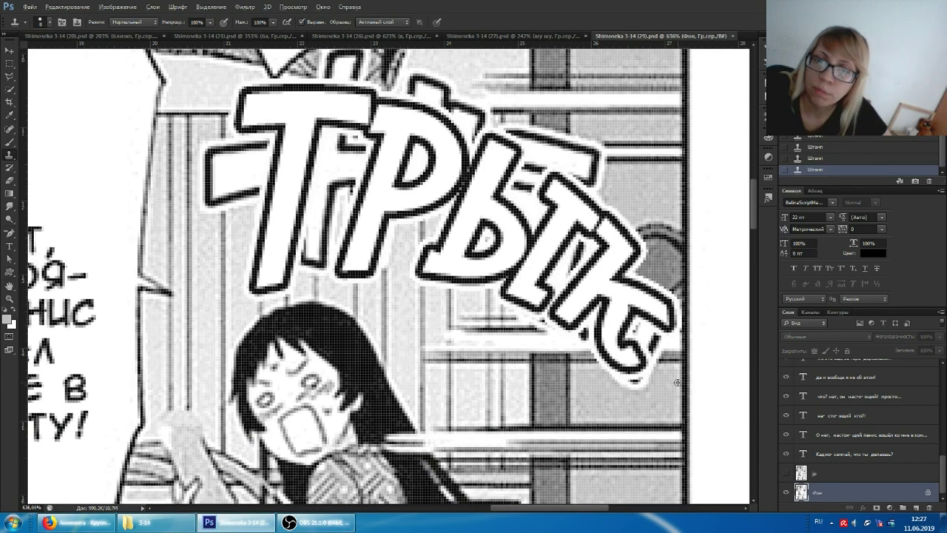
scroll(677, 392, "up", 1)
left_click(622, 380)
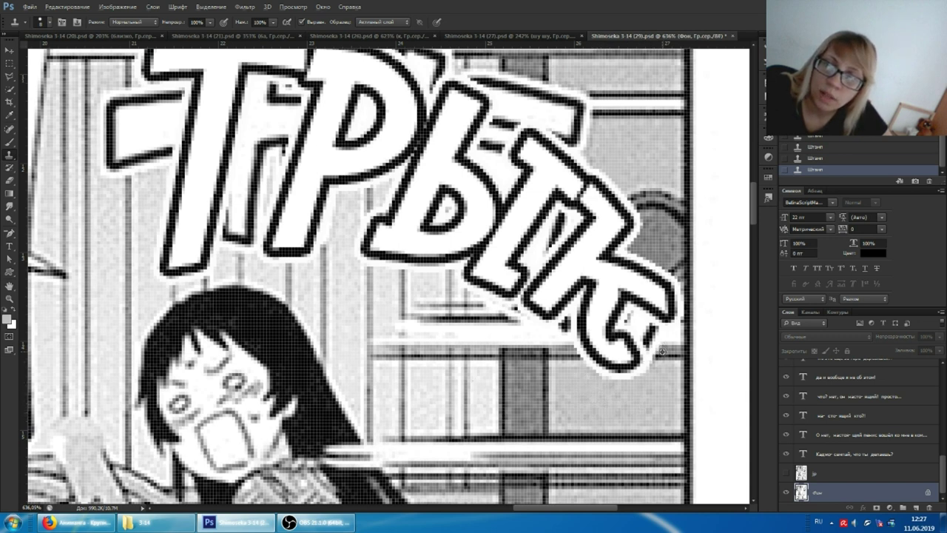
key("alt")
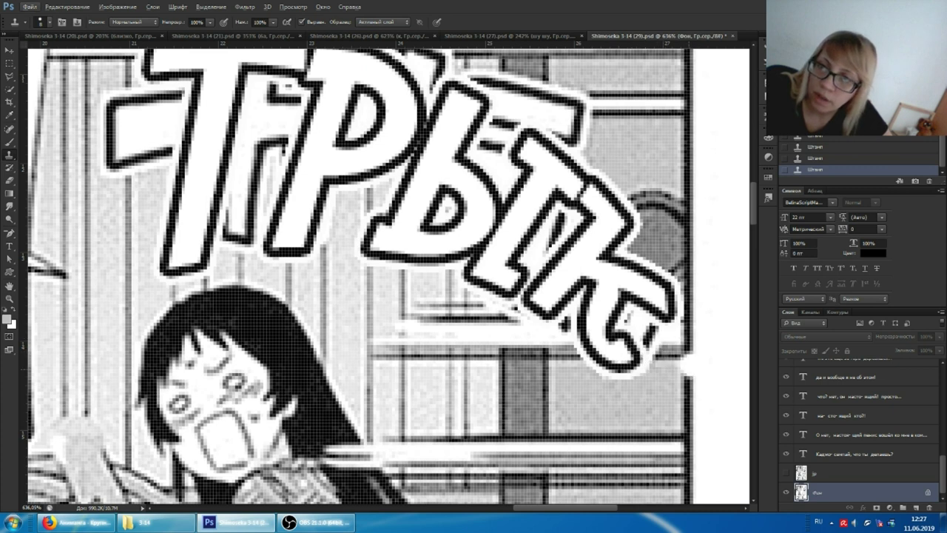
left_click(665, 351)
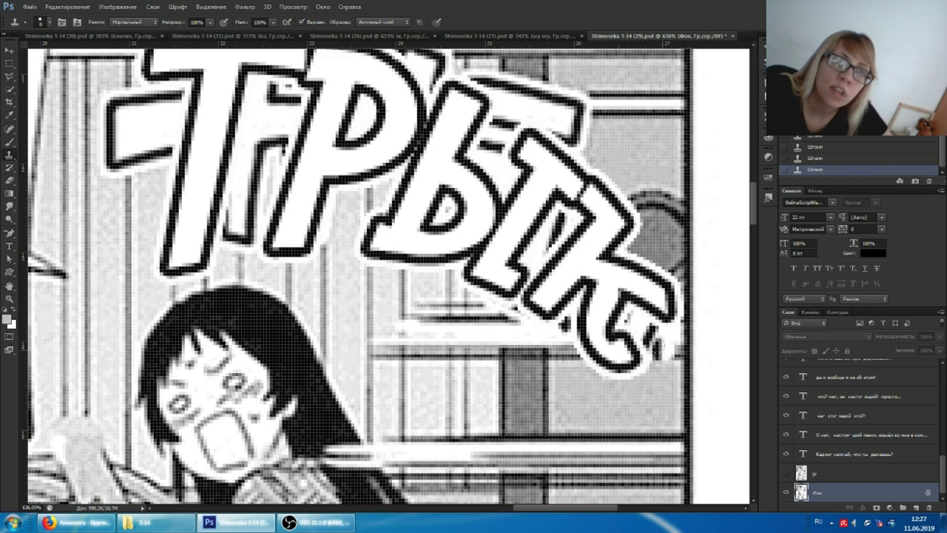
key("alt")
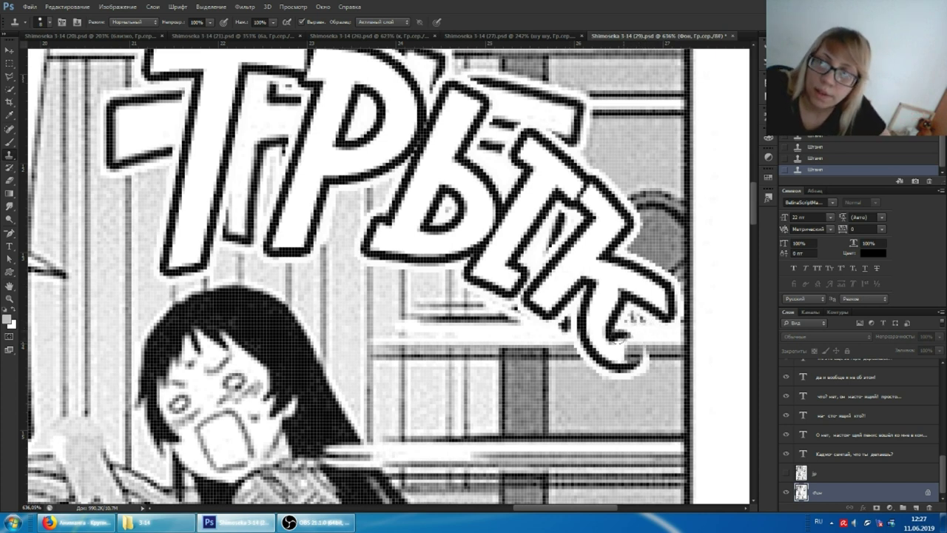
- Cover dark speckles inside the tail and the К, then undo the К strokes
scroll(584, 322, "right", 2)
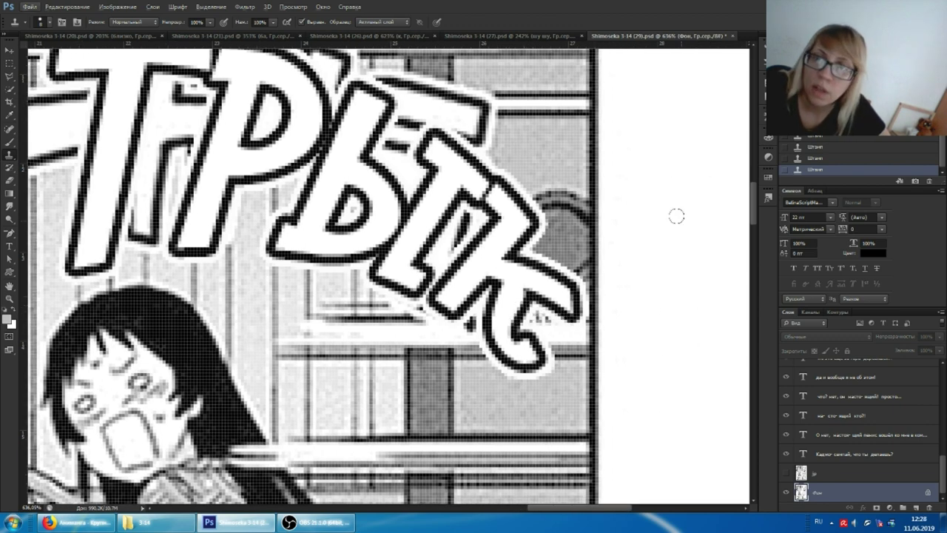
left_click_drag(547, 320, 536, 315)
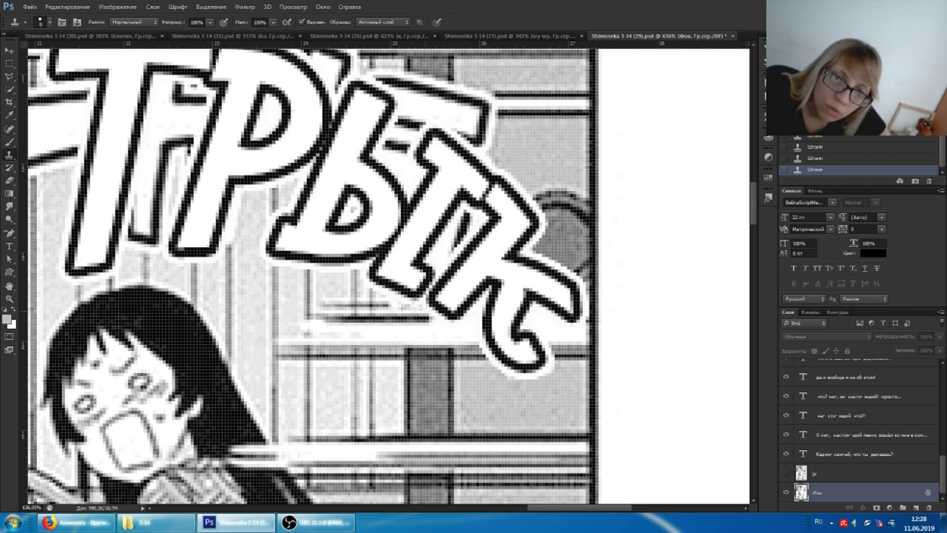
scroll(444, 285, "up", 2)
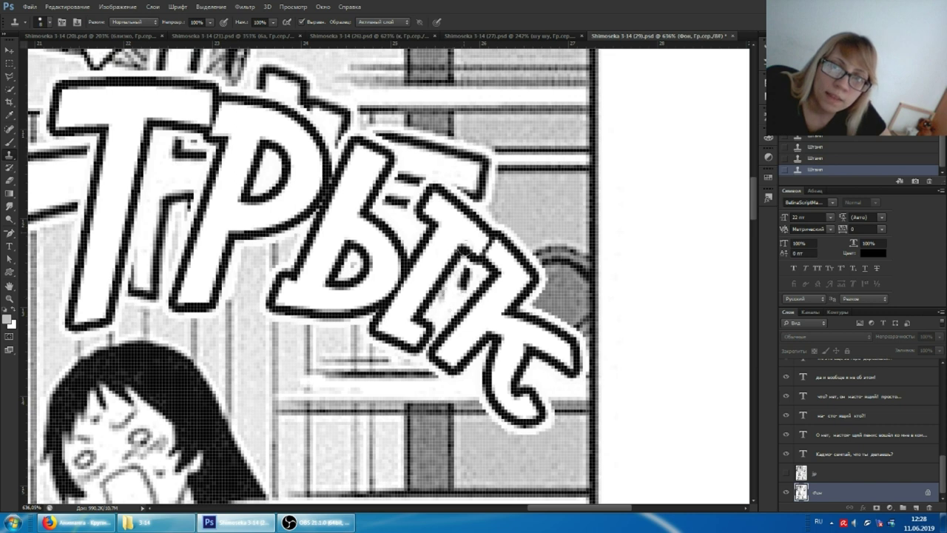
mouse_move(444, 284)
left_mouse_down()
mouse_move(459, 266)
mouse_move(451, 319)
mouse_move(448, 300)
left_mouse_up()
key("ctrl+alt+z")
key("ctrl+alt+z")
- Undo the remaining cover-up strokes inside the К
key("ctrl+shift+z")
key("ctrl+alt+z")
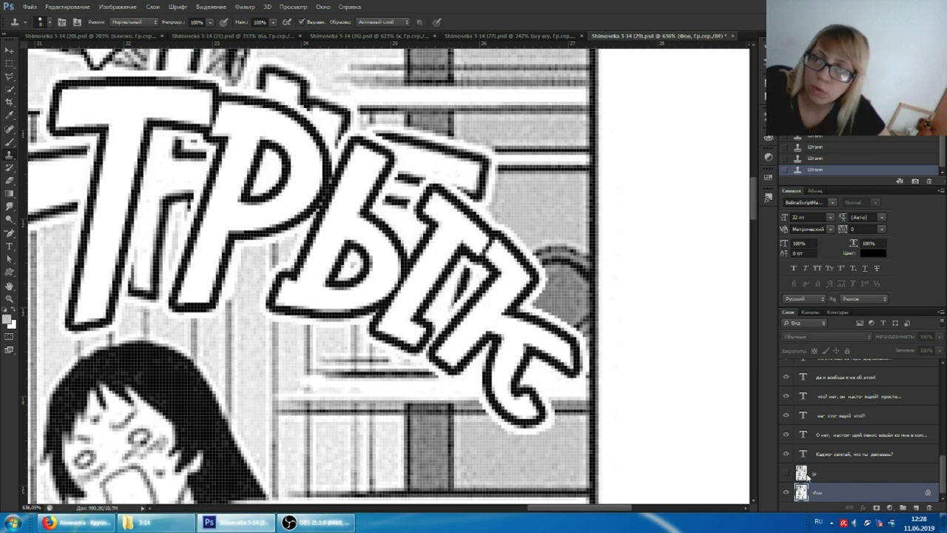
scroll(703, 396, "up", 1)
scroll(703, 396, "up", 1)
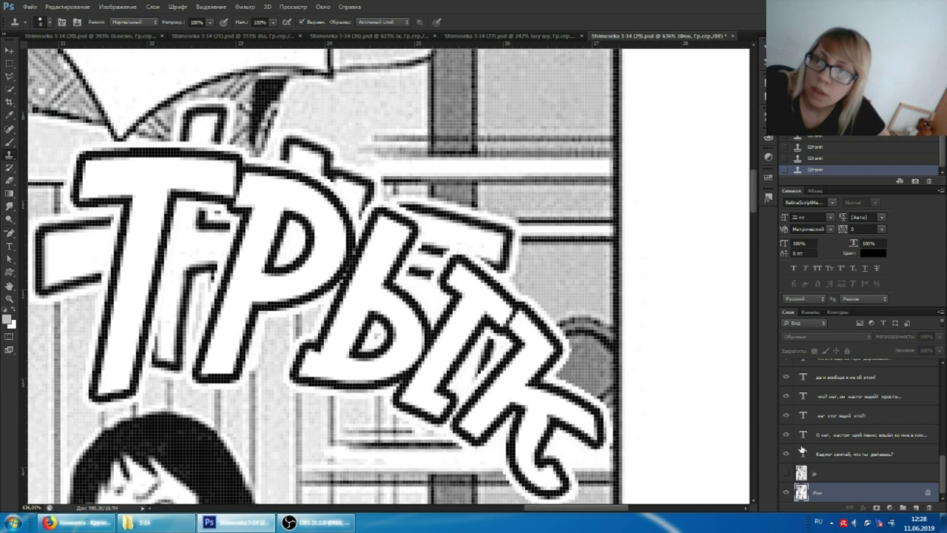
scroll(820, 459, "up", 3)
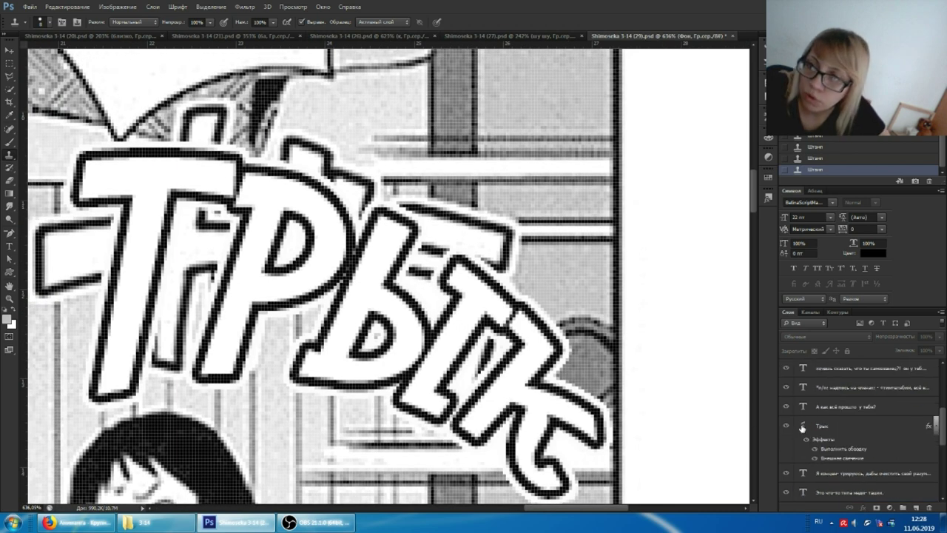
- Hide the Трык text layer to reveal the original Japanese sound effect
left_click(786, 425)
scroll(700, 382, "down", 1)
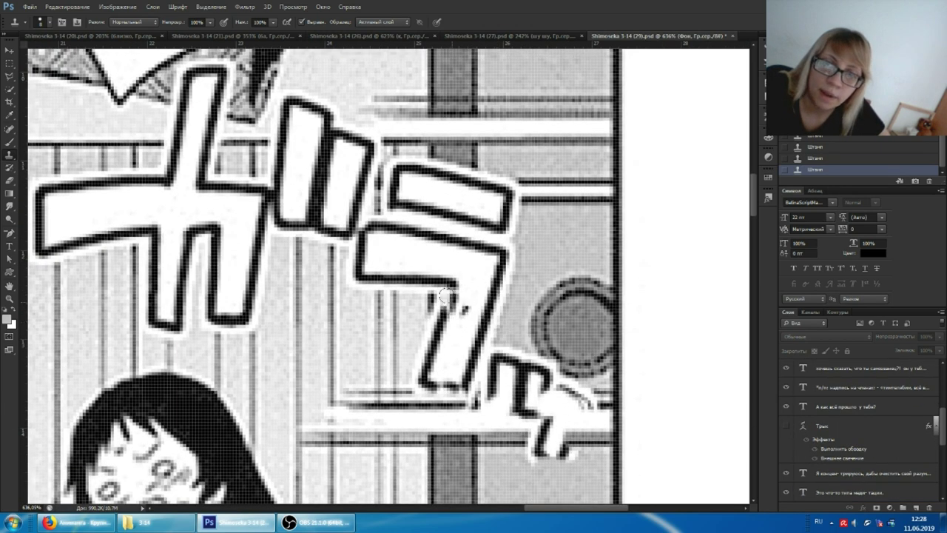
scroll(489, 326, "down", 2)
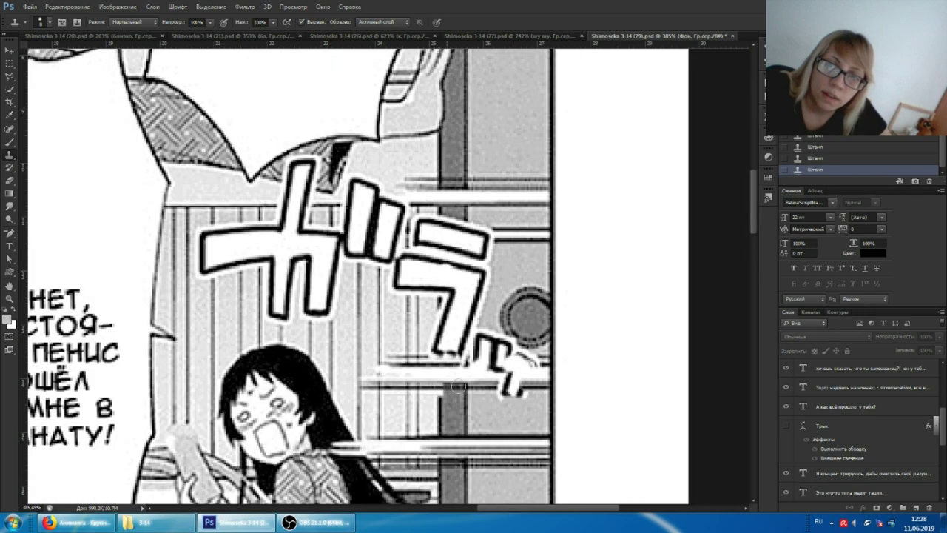
scroll(460, 212, "up", 1)
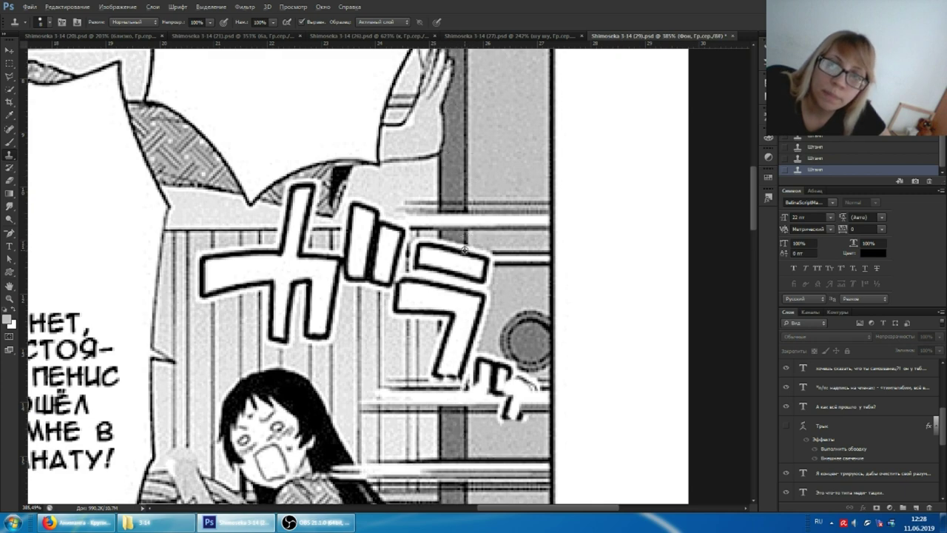
scroll(464, 250, "up", 3)
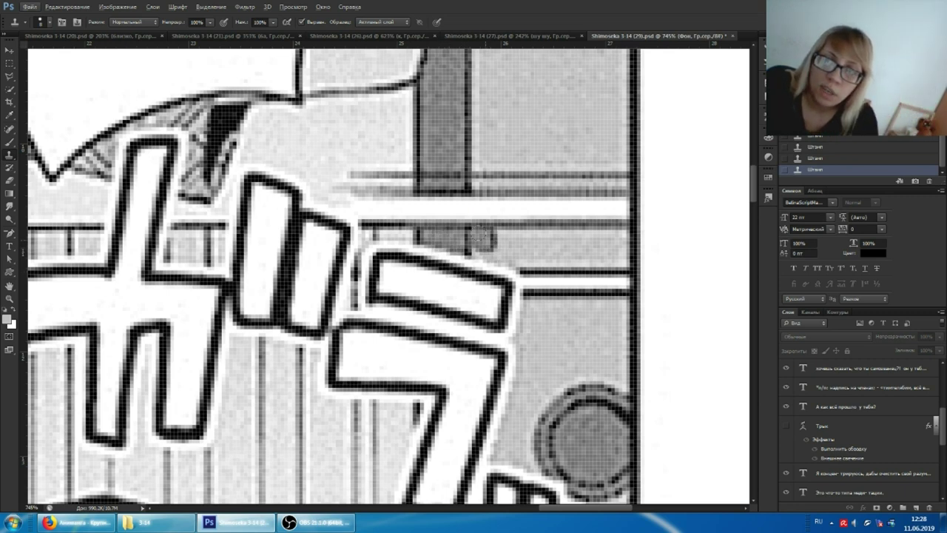
- Blend the small dark block beside the pillar into the grey tone
left_click_drag(479, 239, 482, 248)
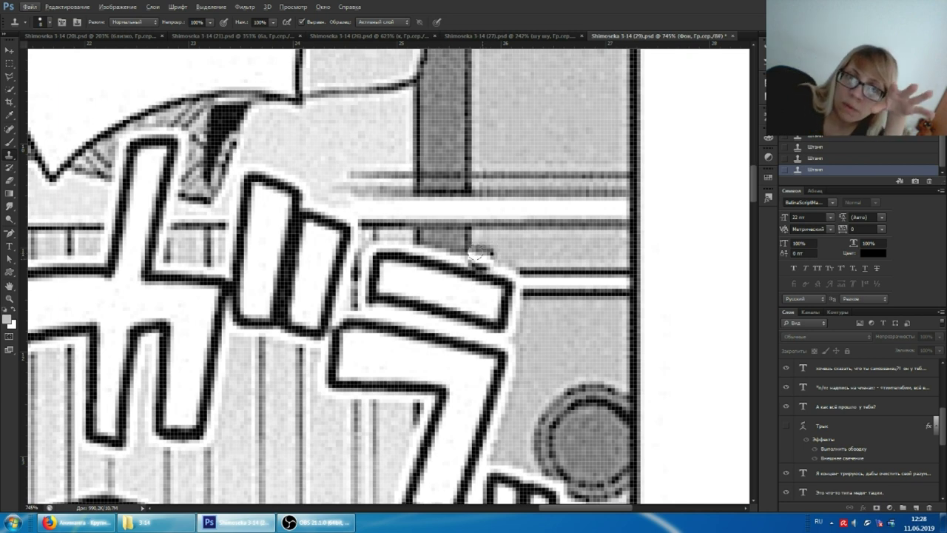
left_click_drag(478, 250, 467, 241)
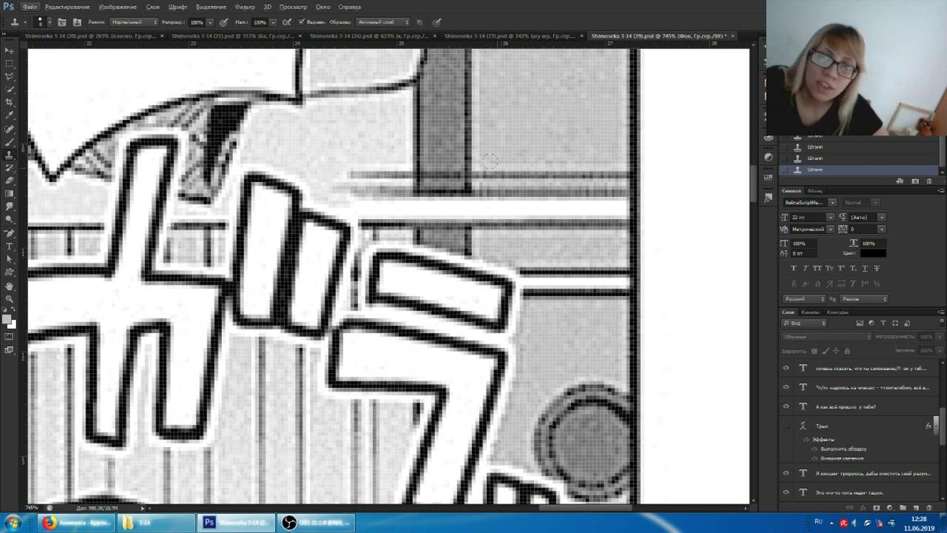
scroll(511, 230, "up", 2)
scroll(487, 157, "up", 2)
scroll(487, 157, "up", 2)
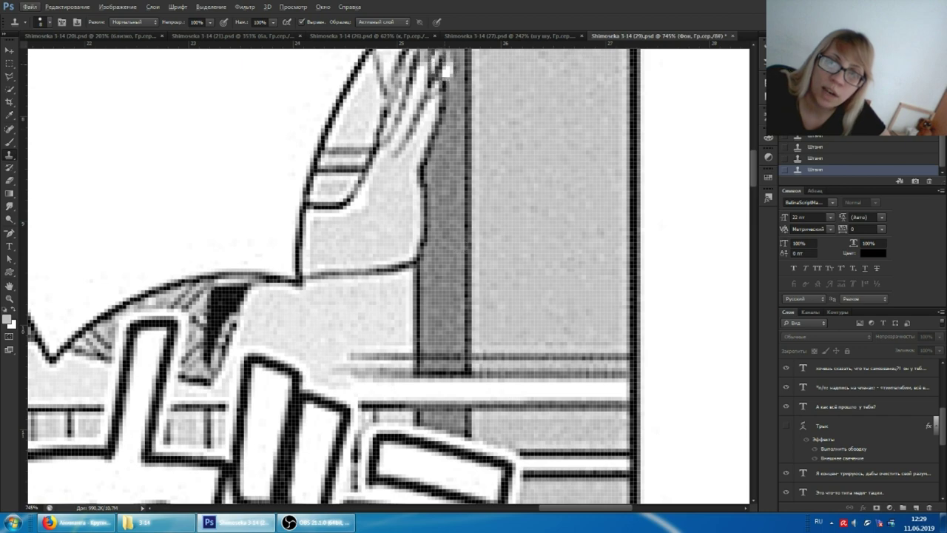
scroll(479, 185, "down", 2)
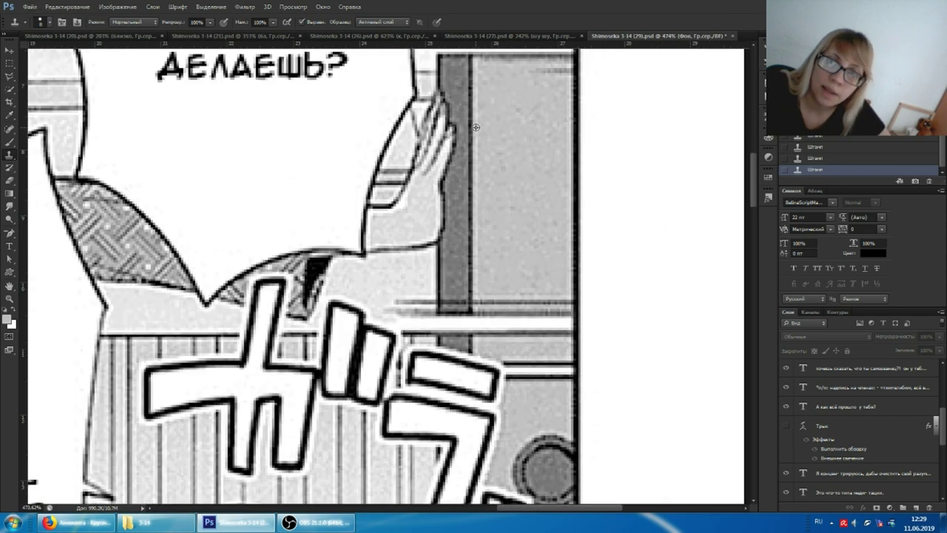
scroll(477, 306, "down", 2)
scroll(474, 305, "up", 2)
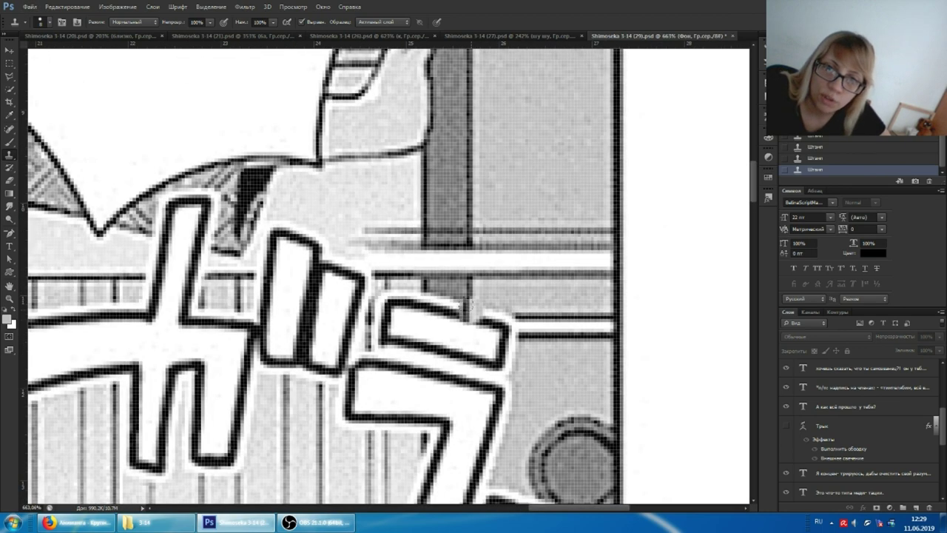
- Clone grey screentone over the lower katakana outline, including its left part
mouse_move(466, 305)
left_mouse_down()
mouse_move(474, 399)
mouse_move(451, 414)
mouse_move(459, 437)
mouse_move(475, 356)
mouse_move(466, 437)
left_mouse_up()
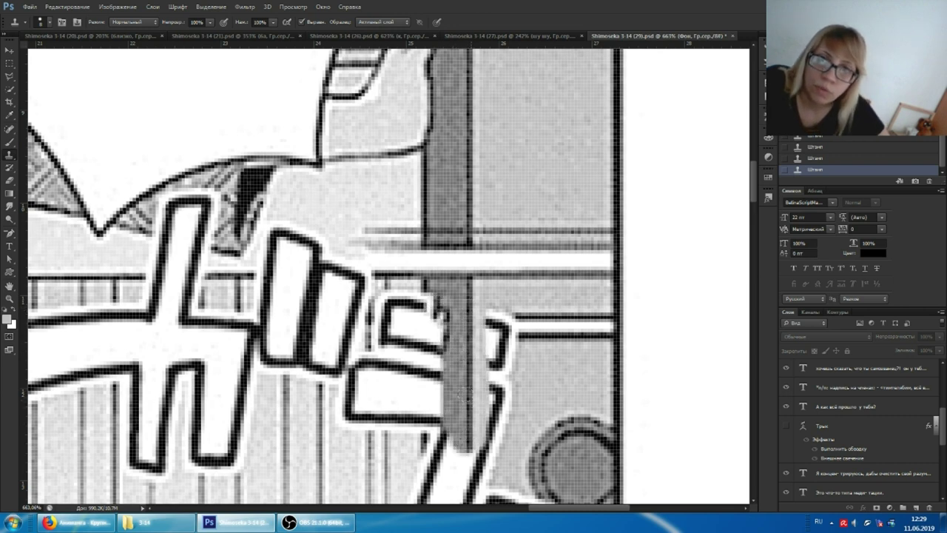
scroll(466, 400, "down", 2)
scroll(466, 400, "down", 2)
left_click_drag(467, 355, 458, 419)
mouse_move(466, 381)
left_mouse_down()
mouse_move(481, 414)
mouse_move(470, 444)
mouse_move(459, 437)
left_mouse_up()
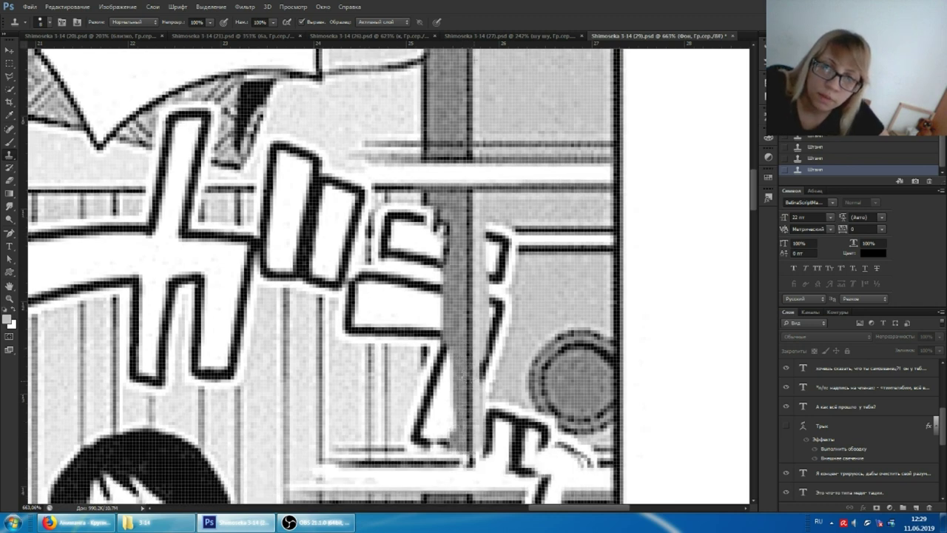
mouse_move(489, 405)
left_mouse_down()
mouse_move(494, 437)
mouse_move(502, 398)
left_mouse_up()
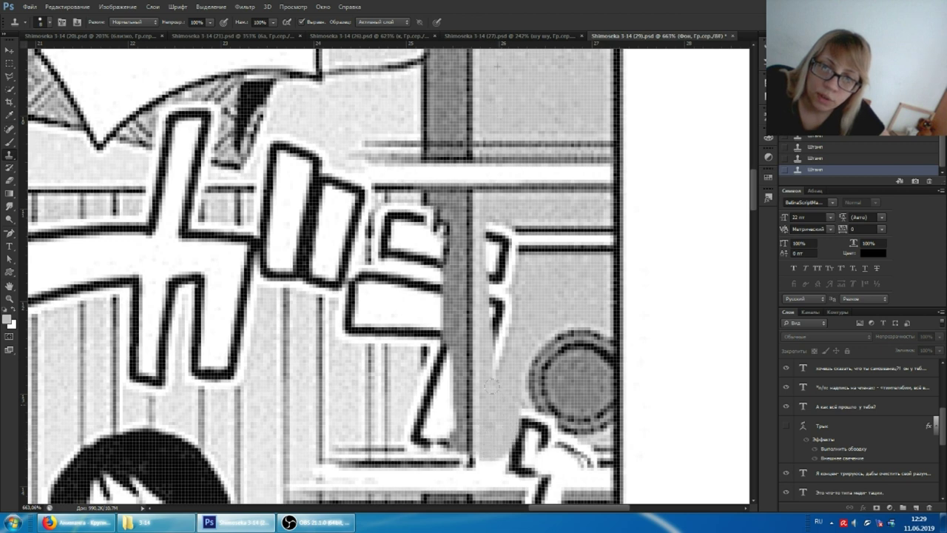
- Cover the upper outline strokes, the white outline beside the katakana and the dark diagonal stroke
scroll(473, 244, "up", 1)
left_click_drag(479, 253, 501, 250)
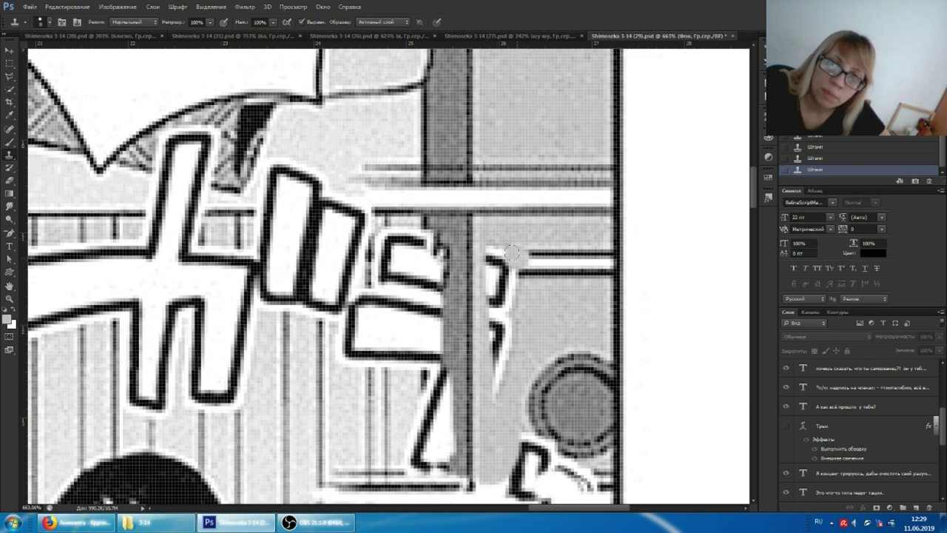
scroll(531, 274, "down", 3)
scroll(531, 274, "down", 2)
left_click_drag(509, 318, 516, 268)
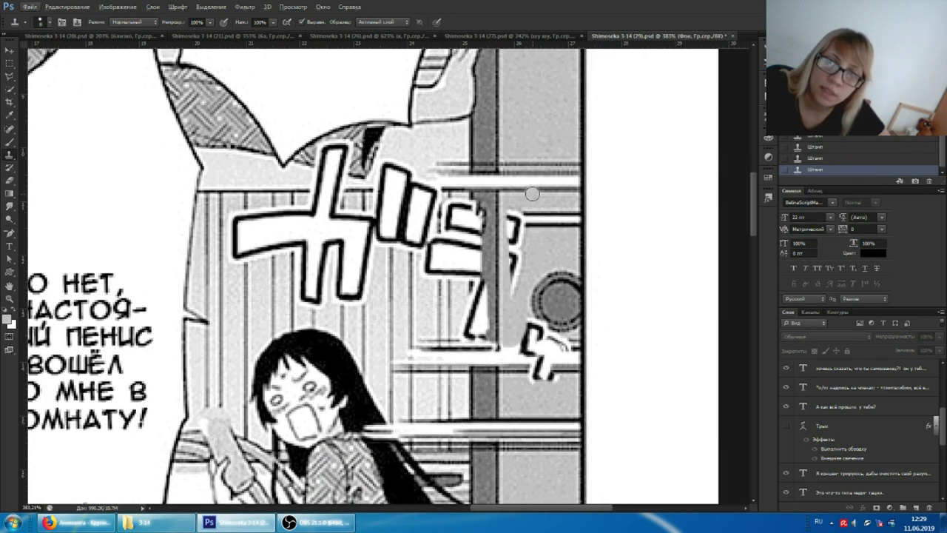
scroll(510, 236, "up", 3)
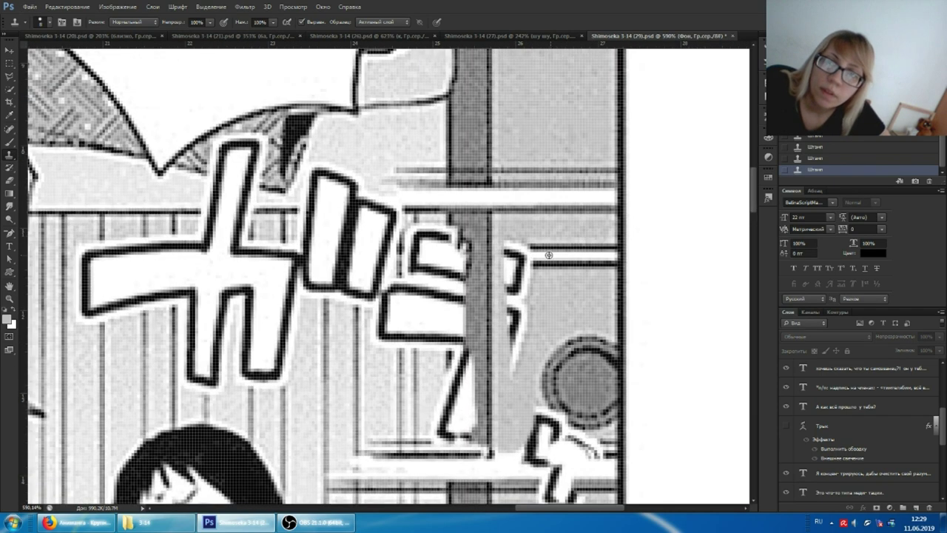
left_click_drag(515, 242, 504, 265)
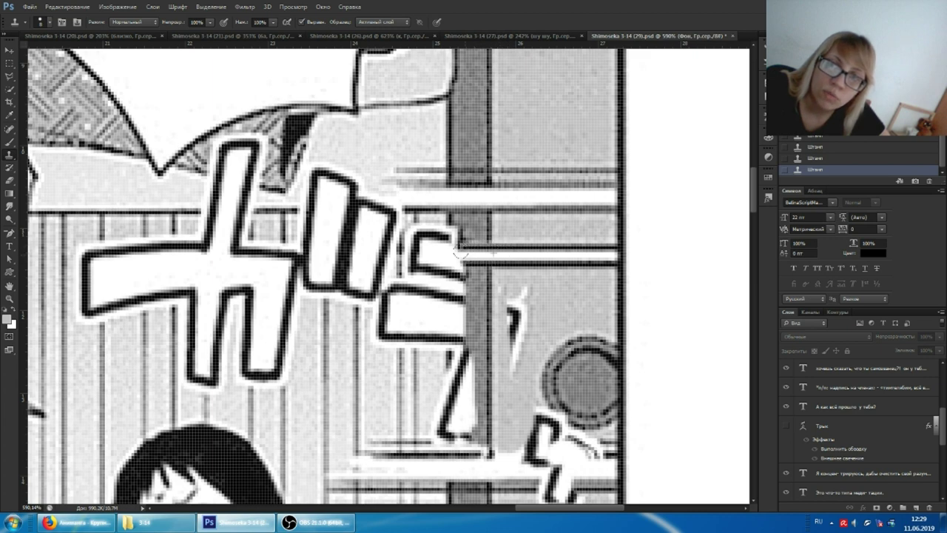
left_click_drag(520, 299, 501, 290)
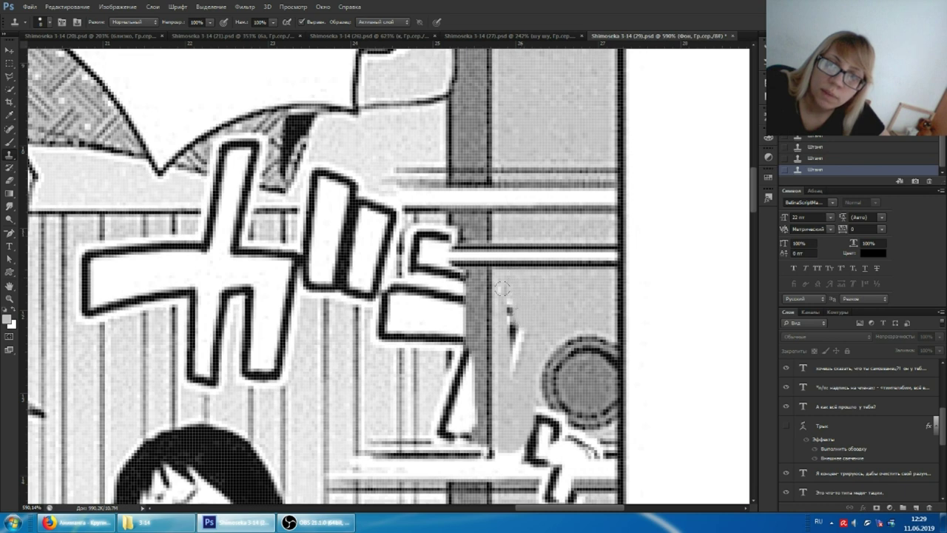
- Toggle the Трык lettering to check coverage, then clone texture over the white bar beside the kana
left_click(786, 426)
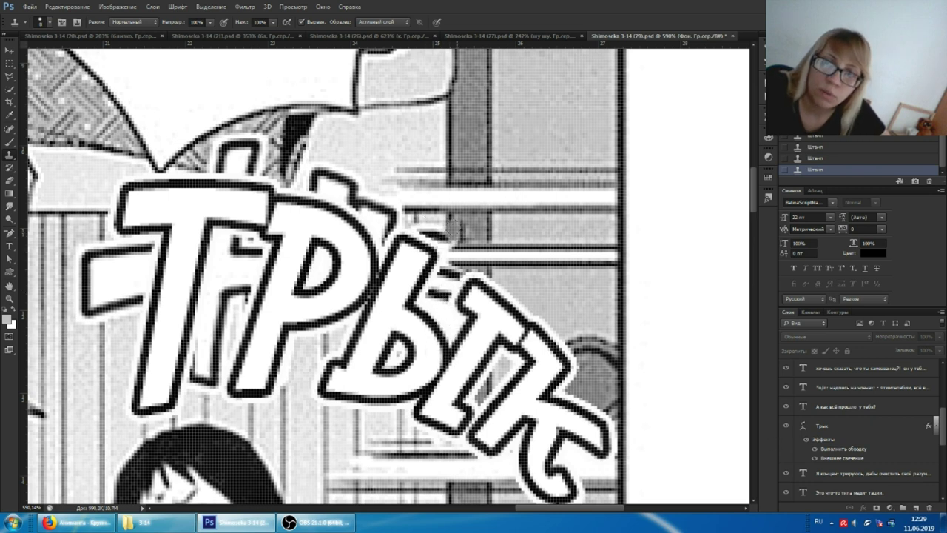
left_click(786, 427)
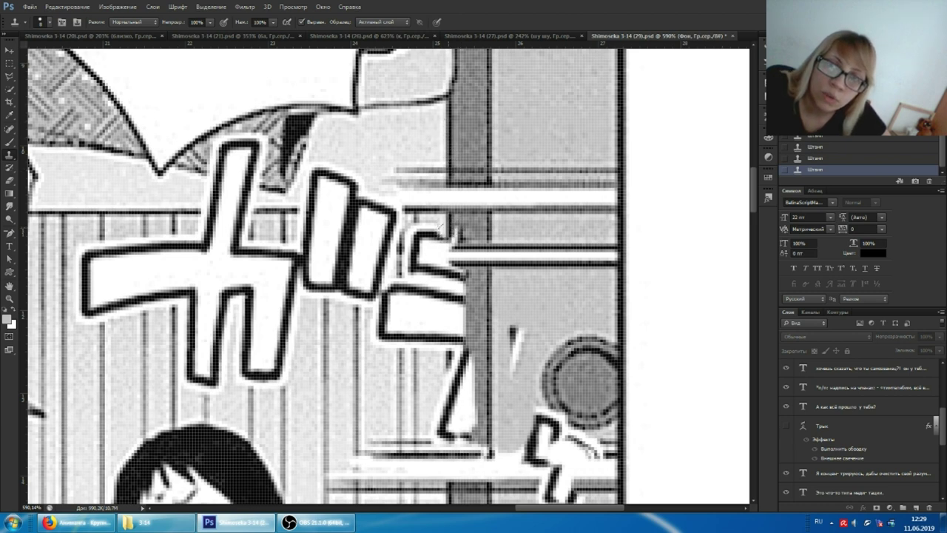
left_click_drag(453, 233, 435, 265)
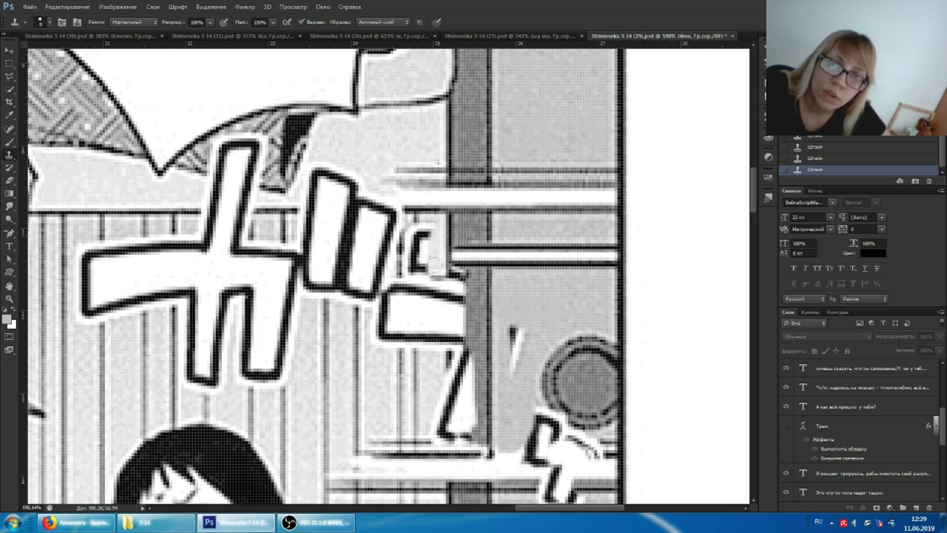
- Clone grey texture over the small hooked kana, the white bar's right end and the diagonal shape's top
mouse_move(425, 228)
left_mouse_down()
mouse_move(423, 261)
mouse_move(448, 326)
mouse_move(440, 340)
mouse_move(448, 308)
left_mouse_up()
left_click_drag(432, 341, 427, 325)
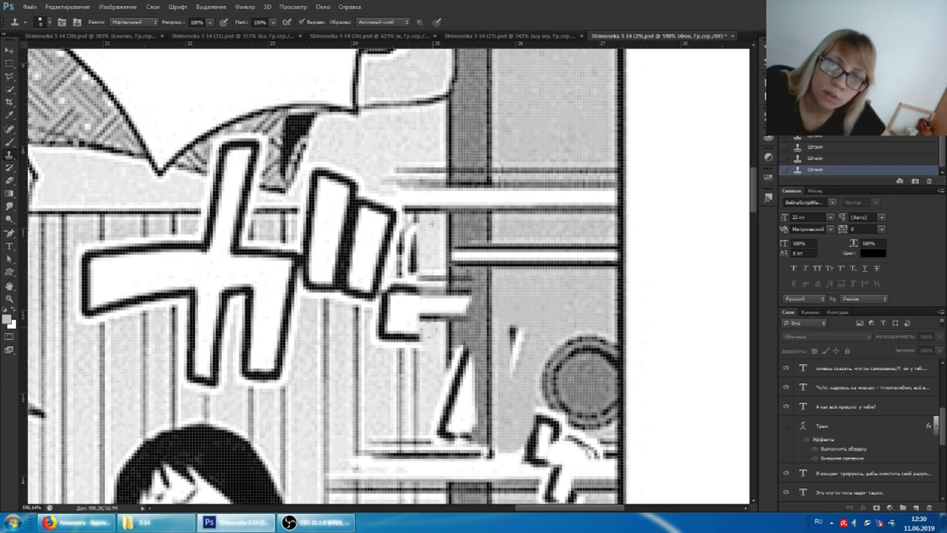
mouse_move(459, 252)
left_mouse_down()
mouse_move(447, 296)
mouse_move(442, 279)
mouse_move(455, 303)
mouse_move(467, 281)
left_mouse_up()
mouse_move(448, 315)
left_mouse_down()
mouse_move(429, 292)
mouse_move(429, 315)
mouse_move(466, 319)
left_mouse_up()
mouse_move(447, 283)
left_mouse_down()
mouse_move(451, 317)
mouse_move(442, 317)
left_mouse_up()
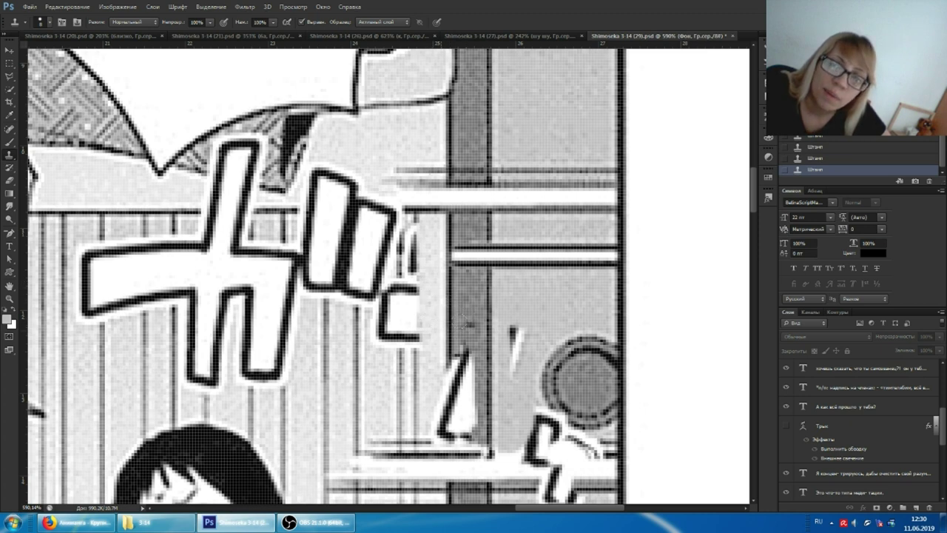
mouse_move(447, 355)
left_mouse_down()
mouse_move(456, 357)
mouse_move(437, 359)
left_mouse_up()
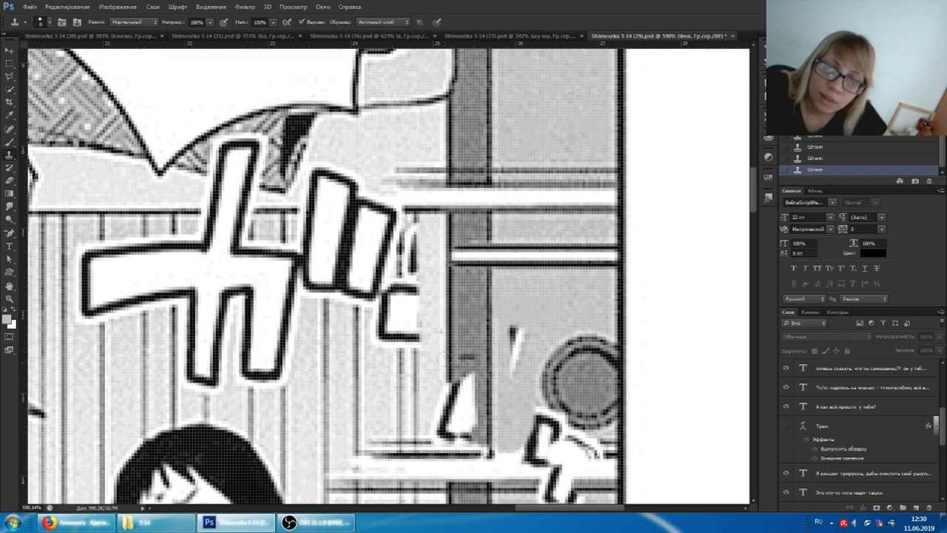
mouse_move(460, 379)
left_mouse_down()
mouse_move(447, 400)
mouse_move(463, 411)
mouse_move(453, 426)
left_mouse_up()
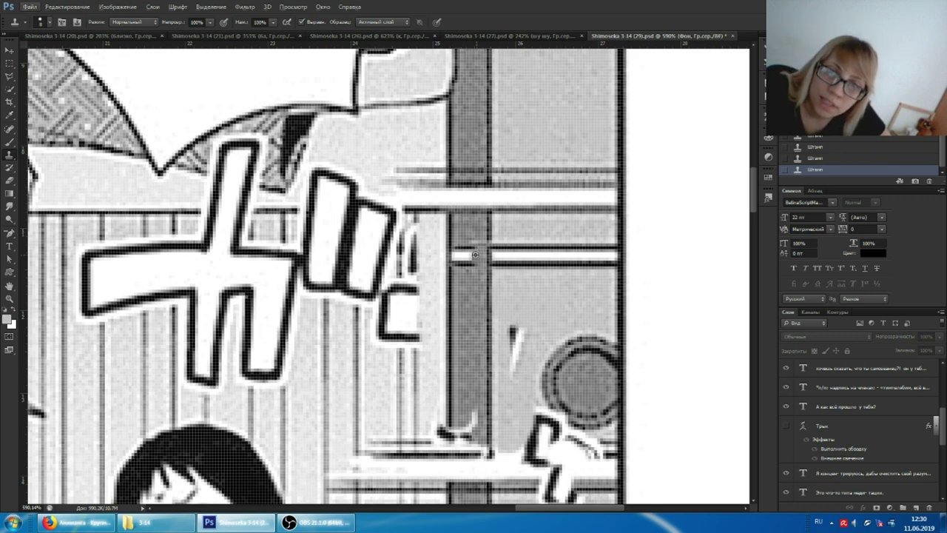
- Show the Трык lettering again and clone over the dark kana strokes above the Ы
left_click(786, 427)
scroll(439, 227, "up", 2)
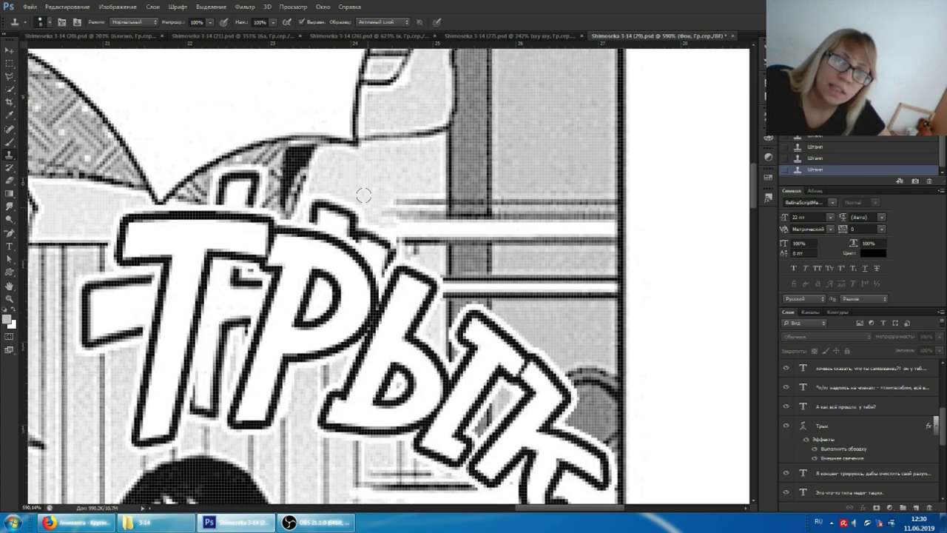
scroll(396, 288, "left", 3)
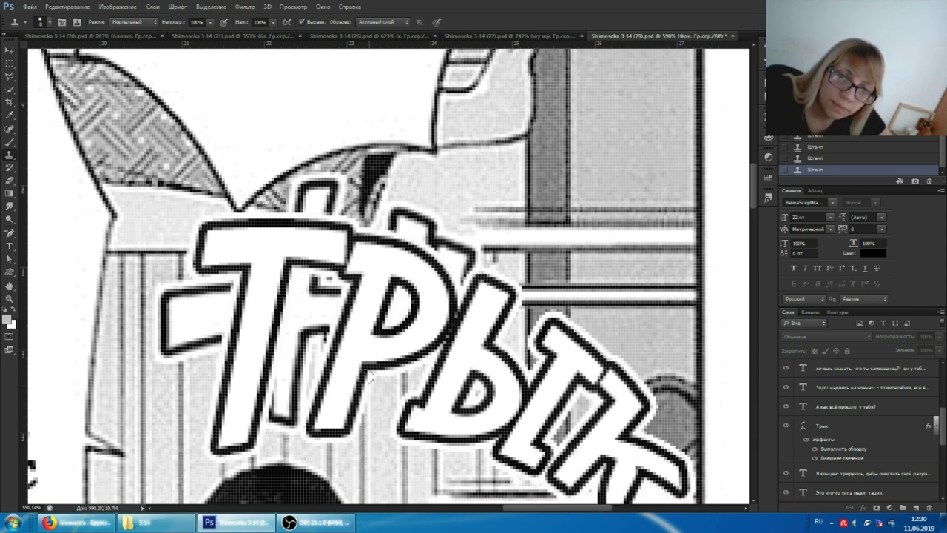
mouse_move(440, 215)
left_mouse_down()
mouse_move(392, 219)
mouse_move(429, 219)
mouse_move(471, 257)
left_mouse_up()
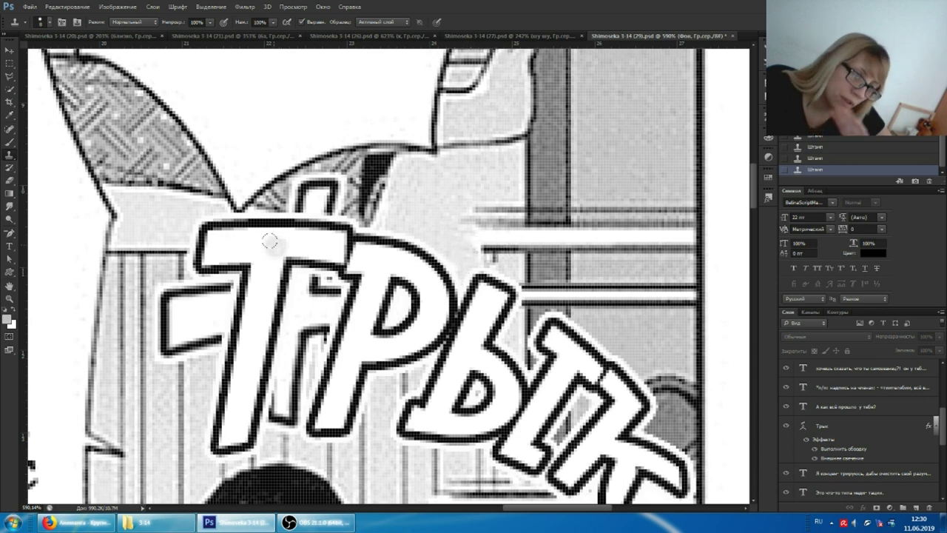
- Smudge the white speed line beside the lettering further left, then reselect the Clone Stamp
key("shift+r")
left_click_drag(490, 253, 417, 231)
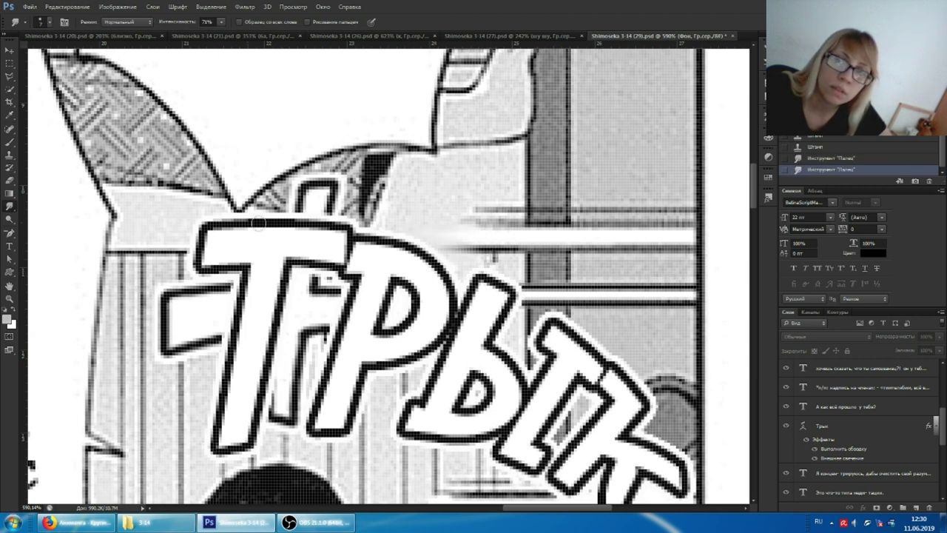
left_click(10, 154)
mouse_move(306, 198)
left_mouse_down()
mouse_move(385, 198)
mouse_move(370, 247)
left_mouse_up()
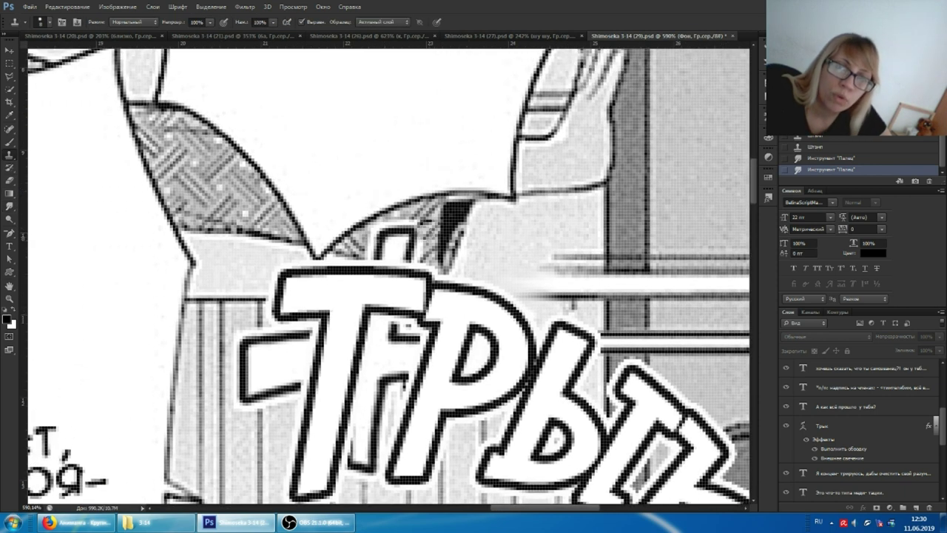
scroll(285, 200, "left", 3)
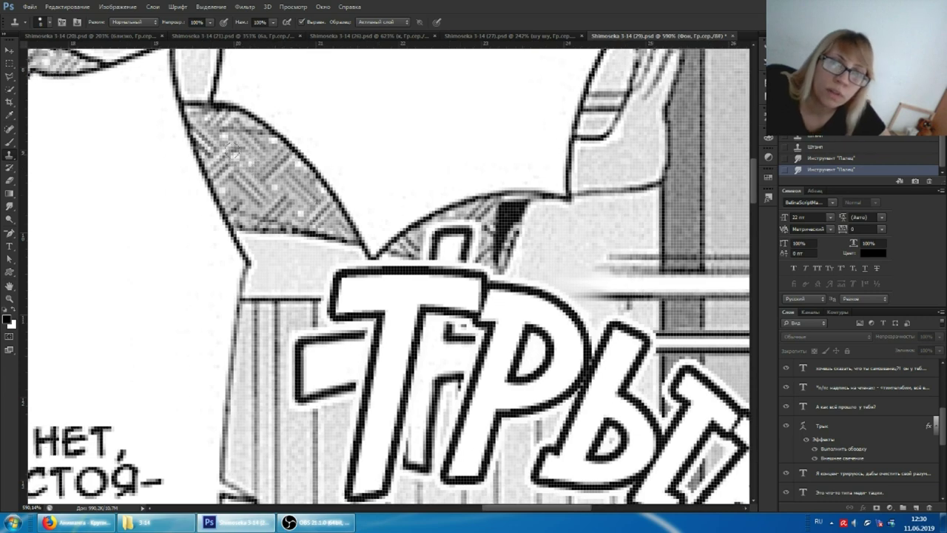
scroll(239, 158, "down", 3)
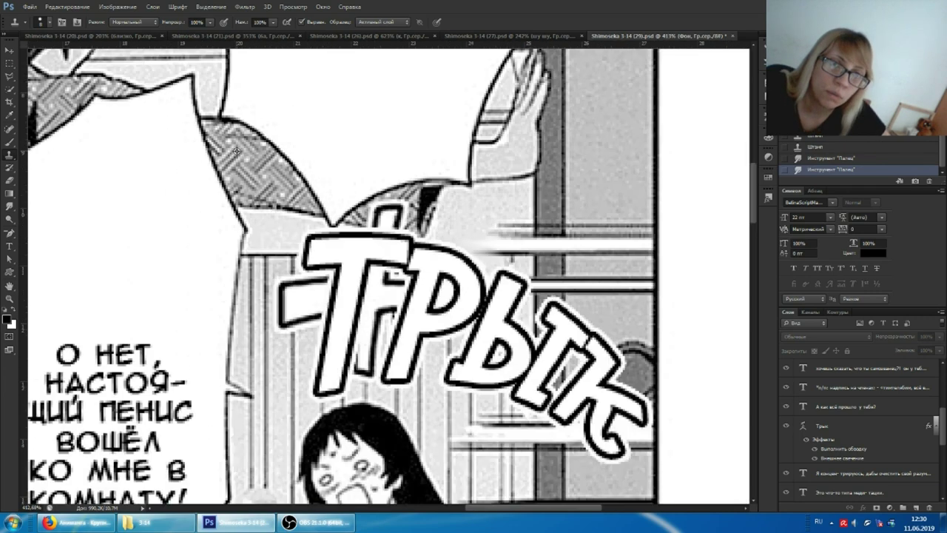
scroll(176, 155, "down", 2)
scroll(274, 194, "up", 2)
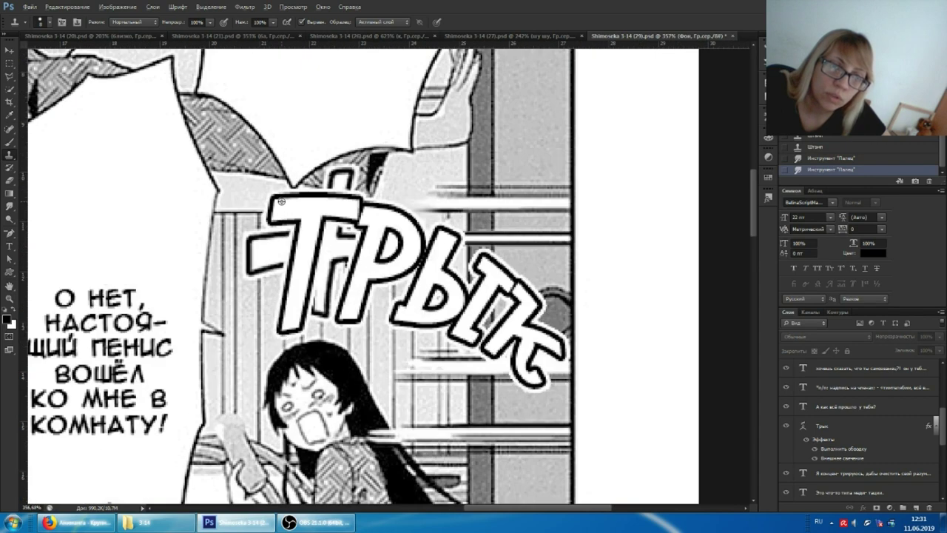
scroll(281, 196, "up", 1)
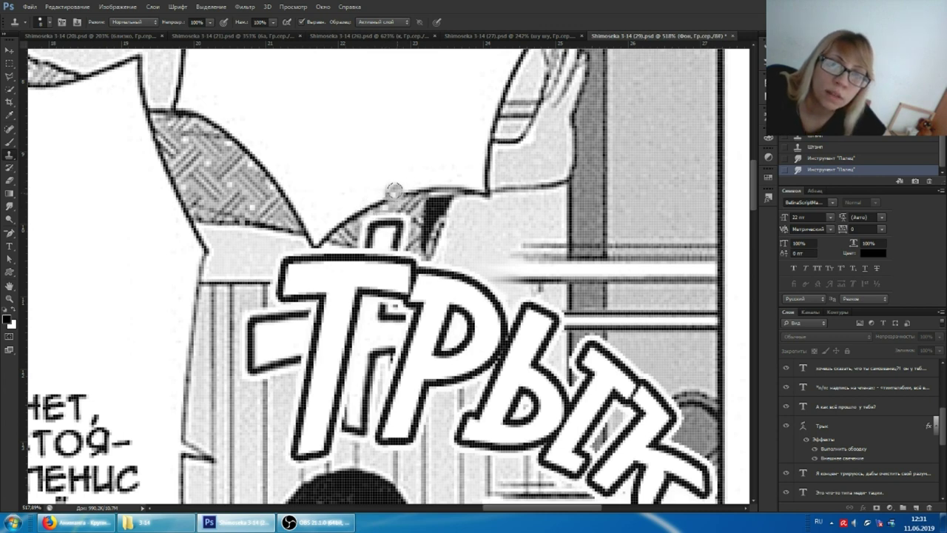
- Resize the Clone Stamp brush and patch the dark marks in the hatched shirt with cloned hatching
left_click(44, 23)
left_click(94, 42)
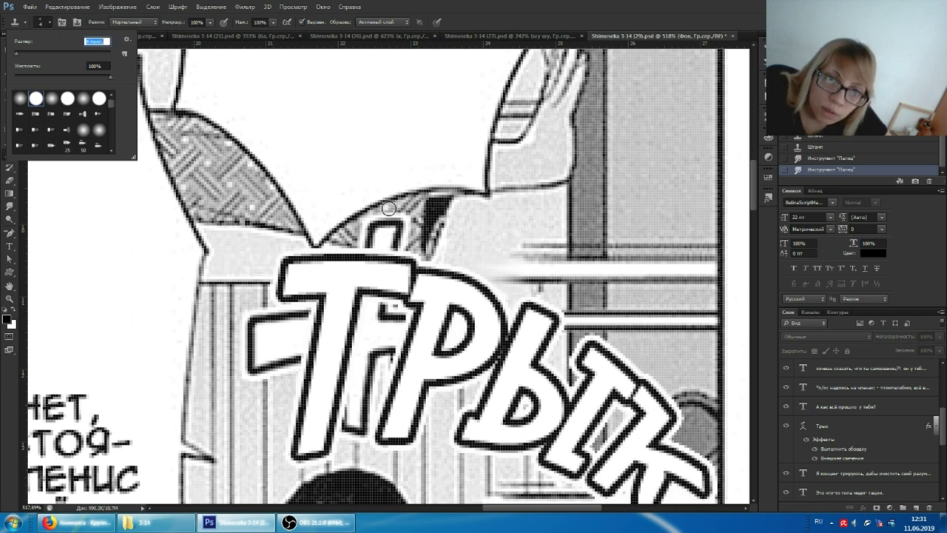
key("Return")
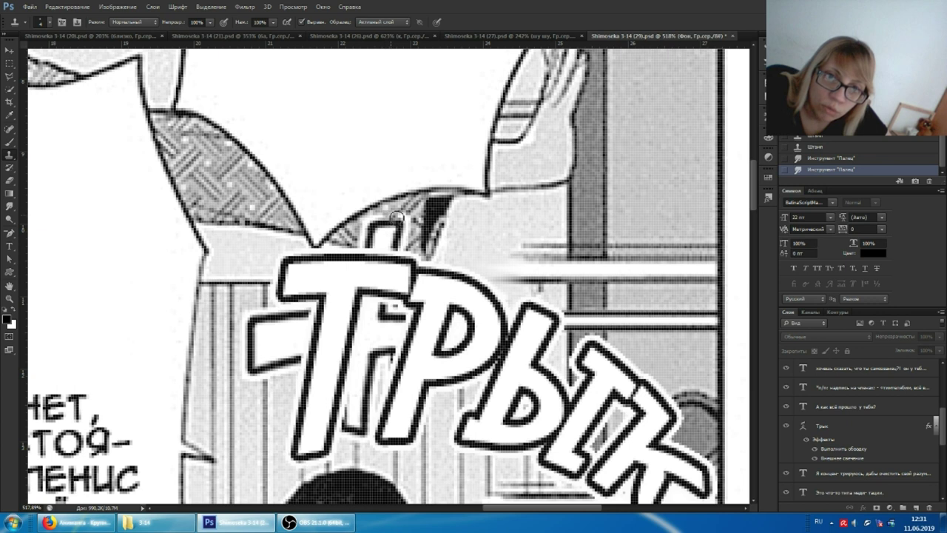
mouse_move(373, 218)
left_mouse_down()
mouse_move(415, 233)
mouse_move(370, 230)
mouse_move(399, 245)
mouse_move(365, 243)
mouse_move(409, 255)
left_mouse_up()
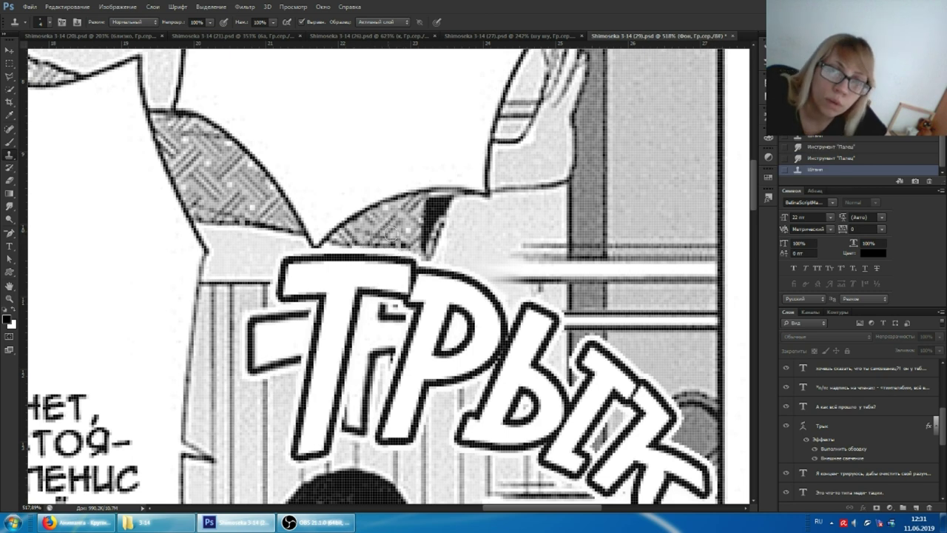
left_click(363, 231)
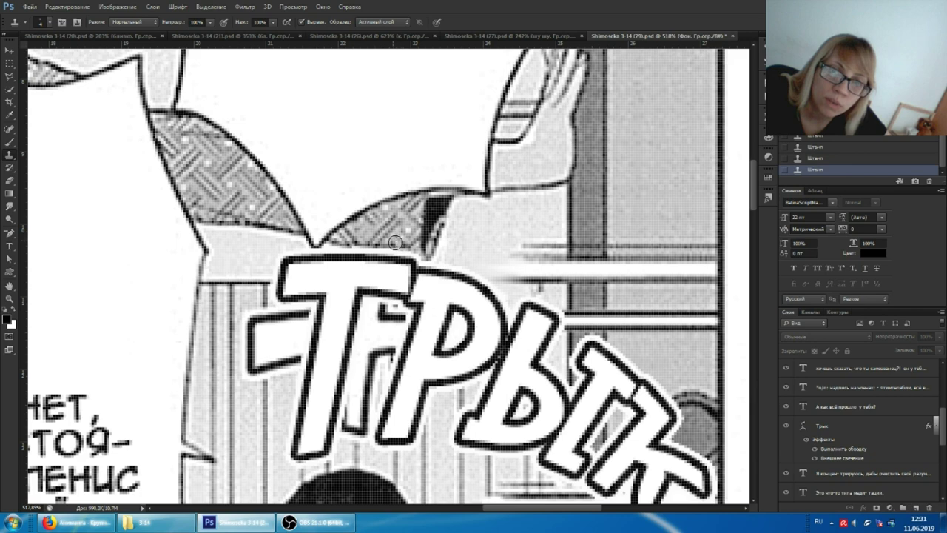
scroll(411, 250, "down", 2)
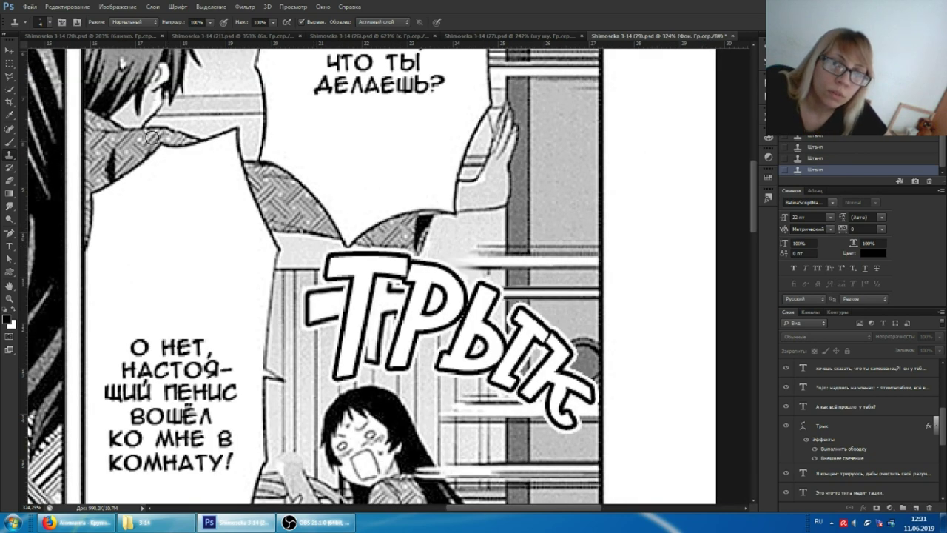
- Resize the Clone Stamp brush and clone over the dark dash left of the Т
scroll(388, 244, "up", 2)
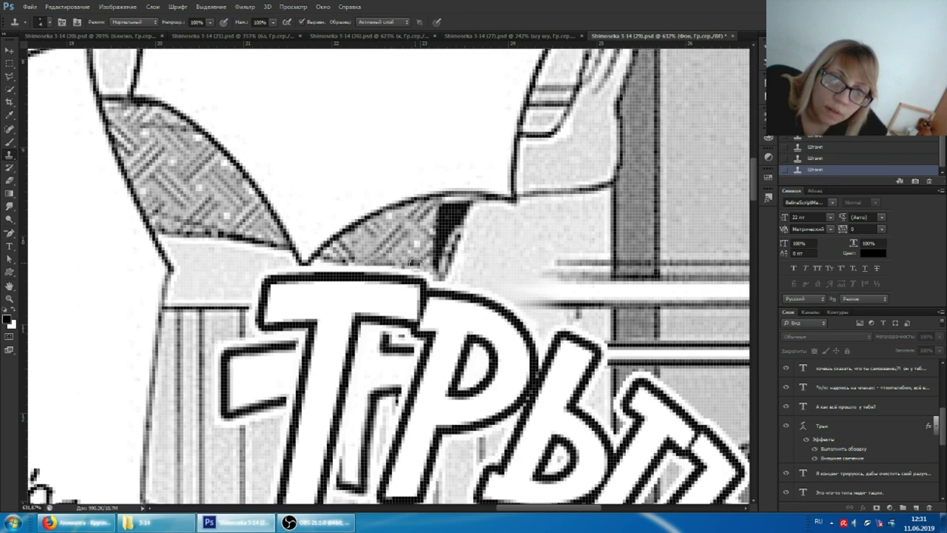
scroll(325, 225, "down", 1)
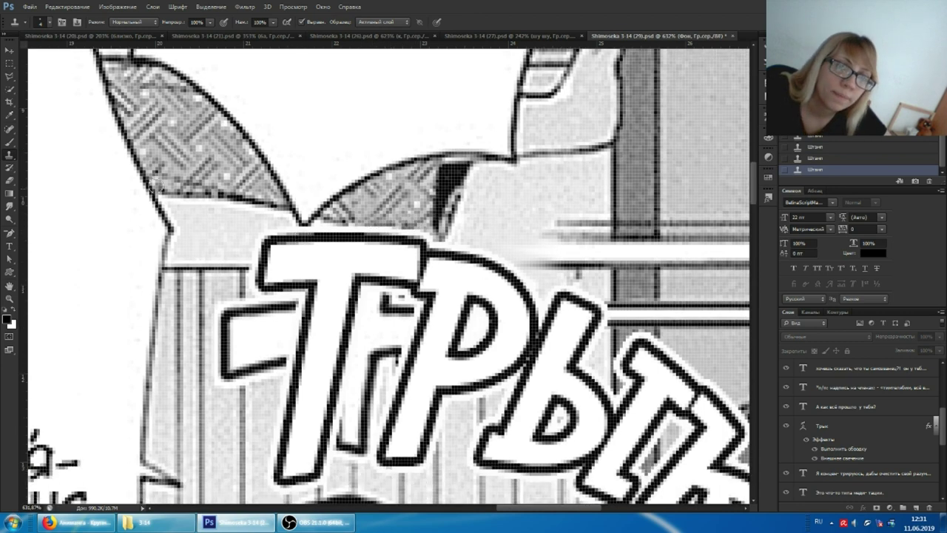
left_click(43, 21)
left_click(106, 41)
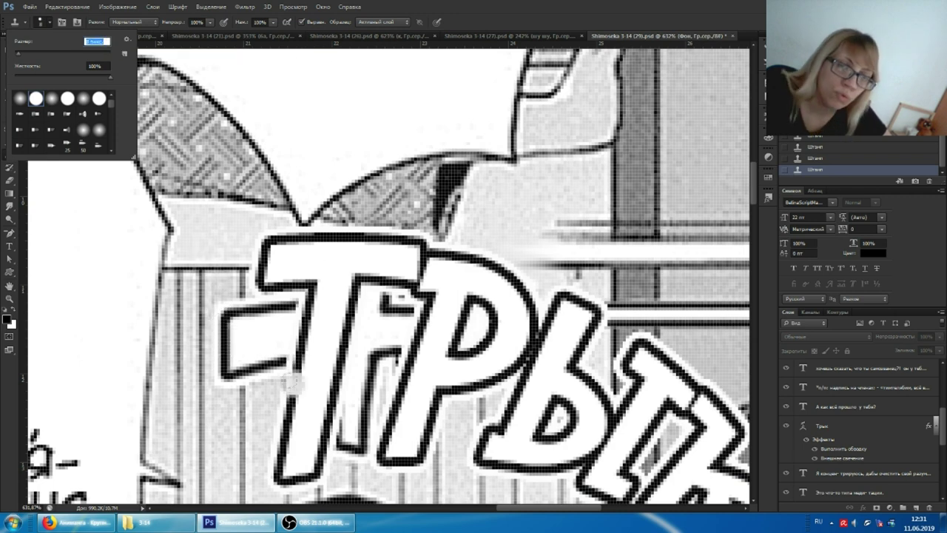
left_click(244, 451)
mouse_move(235, 384)
left_mouse_down()
mouse_move(244, 368)
mouse_move(222, 378)
mouse_move(282, 366)
mouse_move(225, 348)
mouse_move(288, 344)
mouse_move(218, 329)
mouse_move(296, 324)
left_mouse_up()
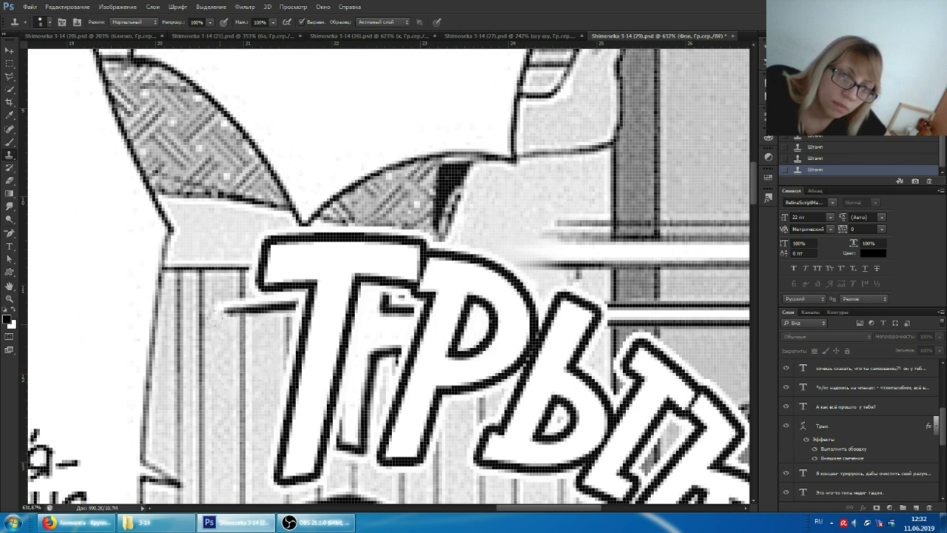
left_click_drag(218, 315, 216, 300)
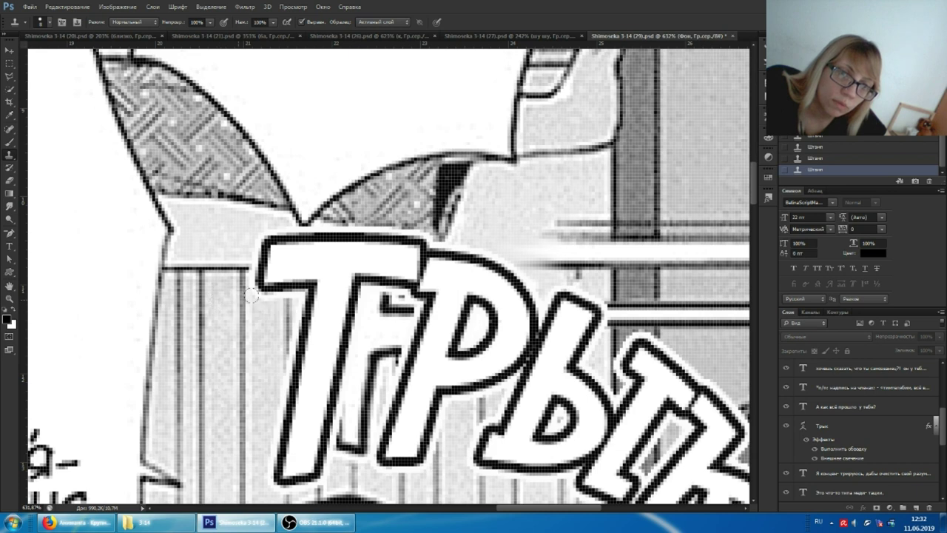
- Clone over the dark dot below the Т and the remnants between the Т stem and Р
scroll(296, 310, "down", 2)
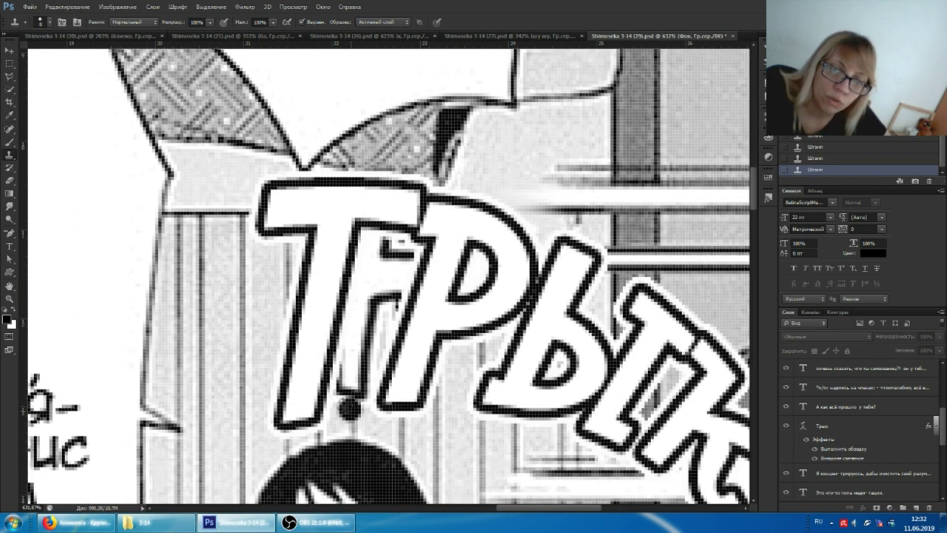
left_click(353, 412)
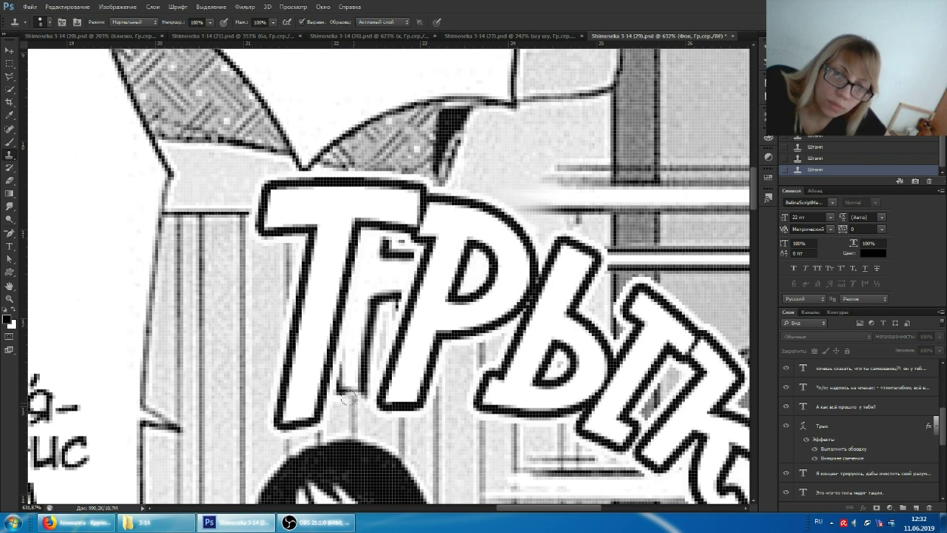
left_click(355, 390)
left_click(359, 366)
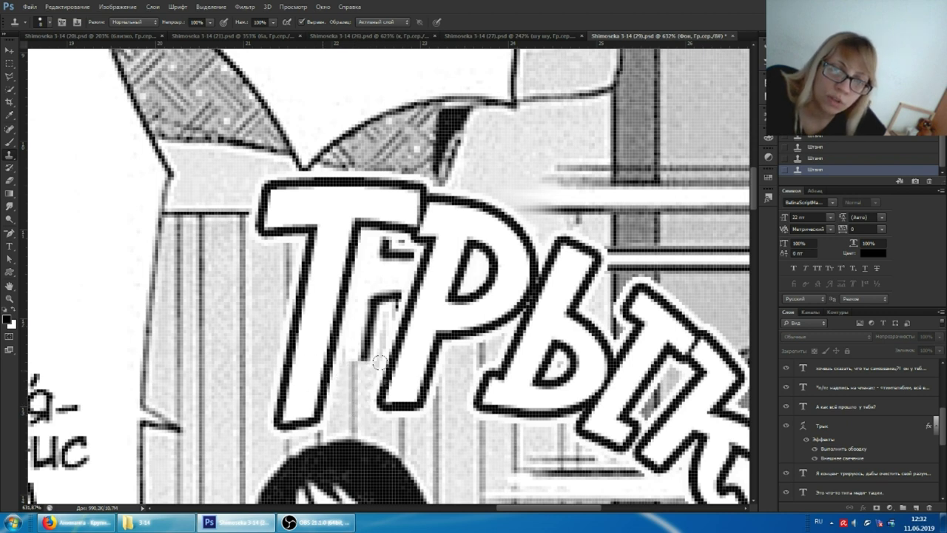
left_click(370, 344)
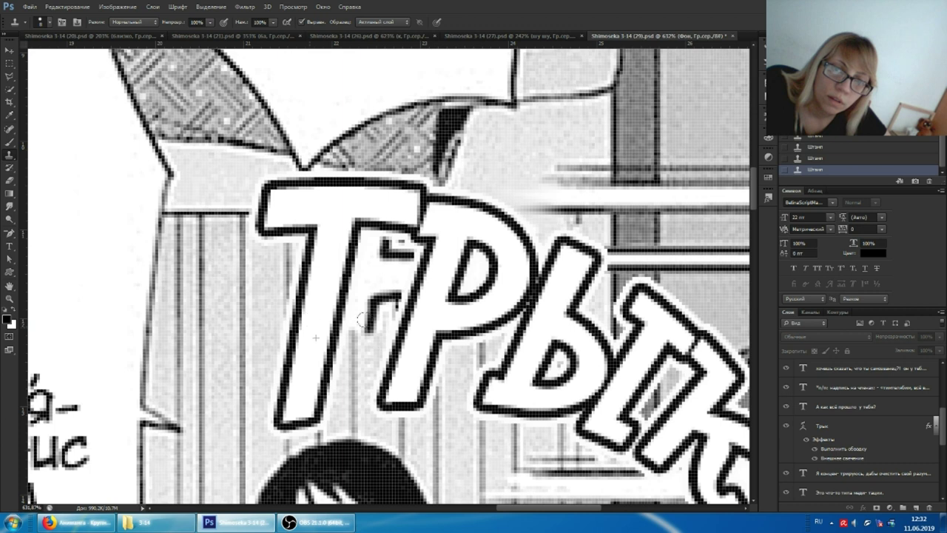
left_click(367, 326)
left_click(377, 305)
left_click(374, 285)
left_click_drag(361, 274, 406, 271)
left_click(379, 261)
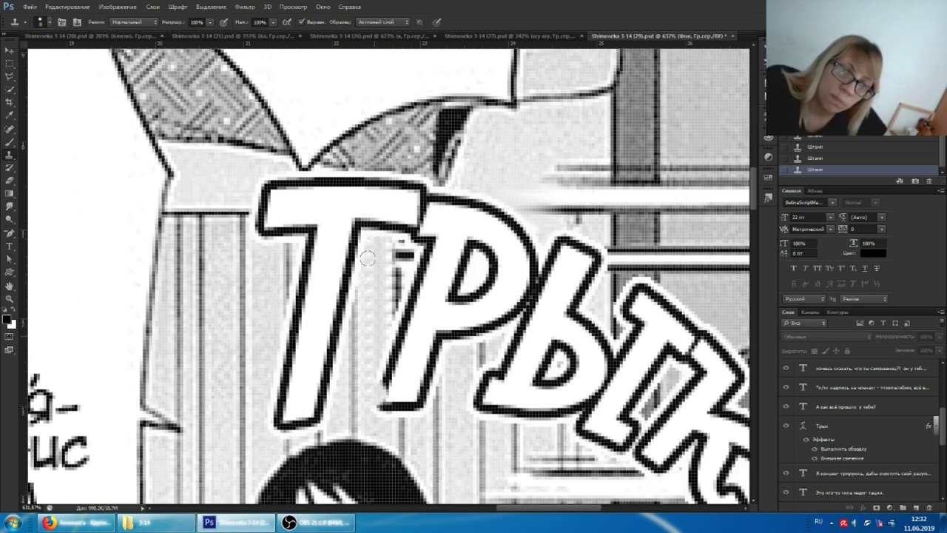
left_click(9, 206)
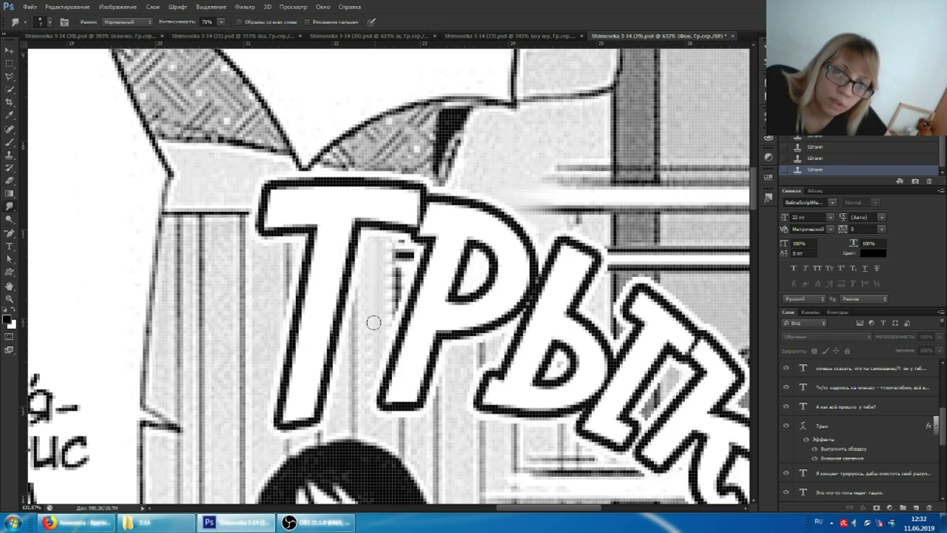
- Smudge the cloned area under the Т stem and hide the Трык lettering
mouse_move(369, 364)
left_mouse_down()
mouse_move(367, 399)
mouse_move(369, 305)
left_mouse_up()
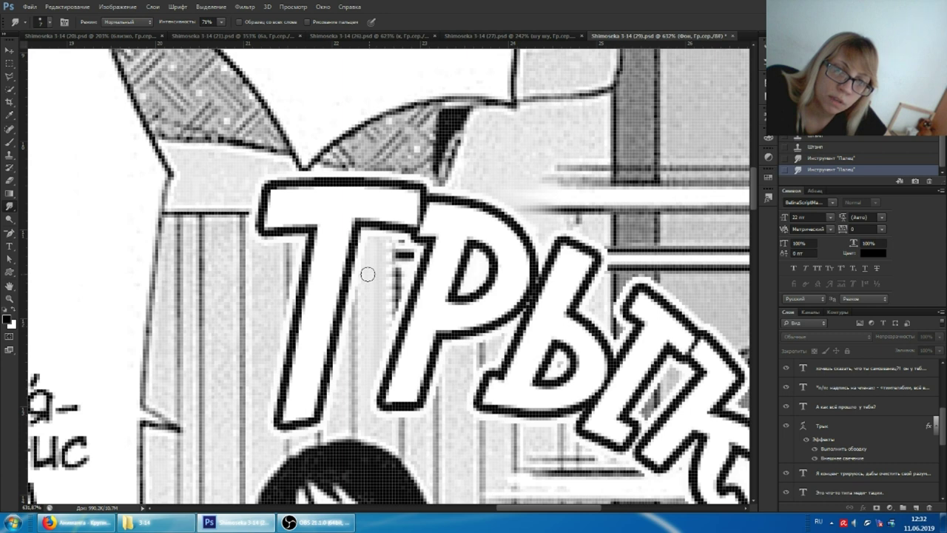
scroll(345, 296, "right", 2)
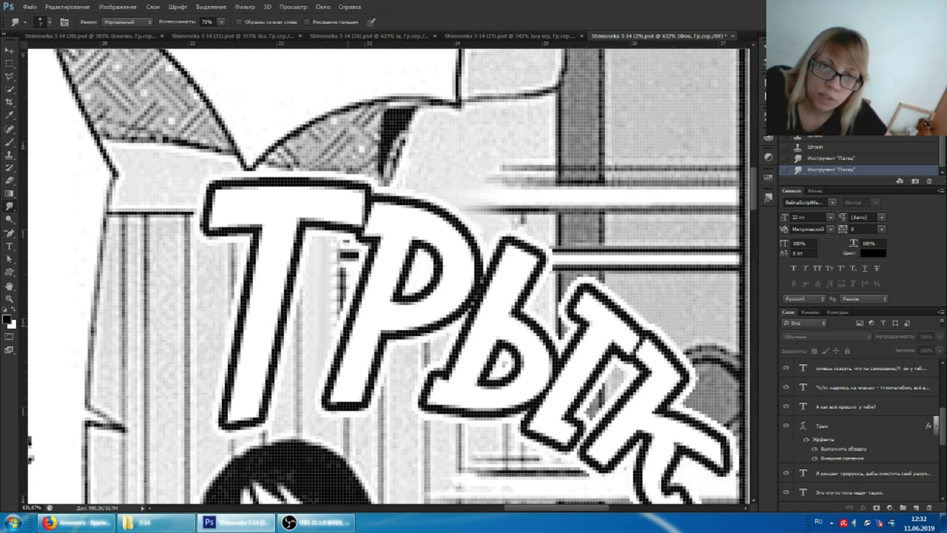
left_click(786, 428)
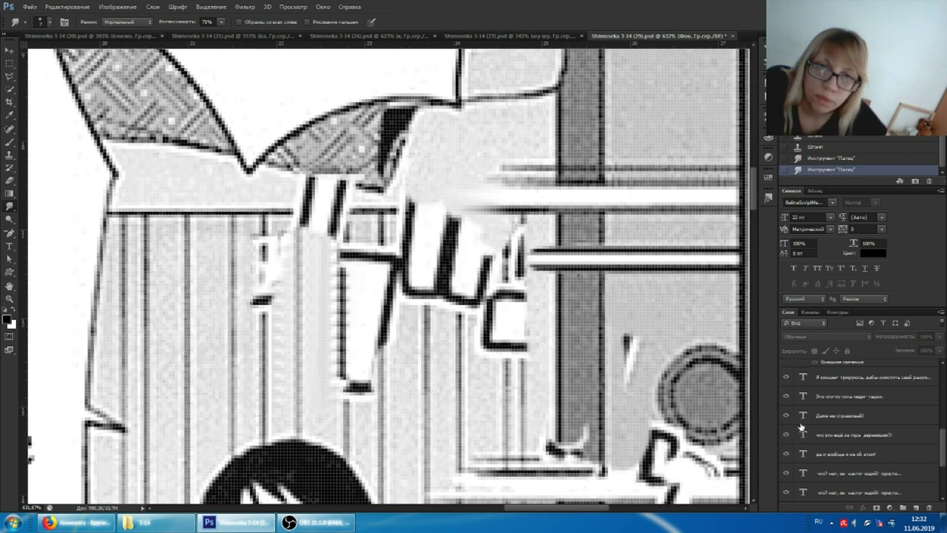
scroll(851, 430, "down", 3)
- Clone grey tone over the dark marks and pale strip beneath the Т stem
left_click(9, 155)
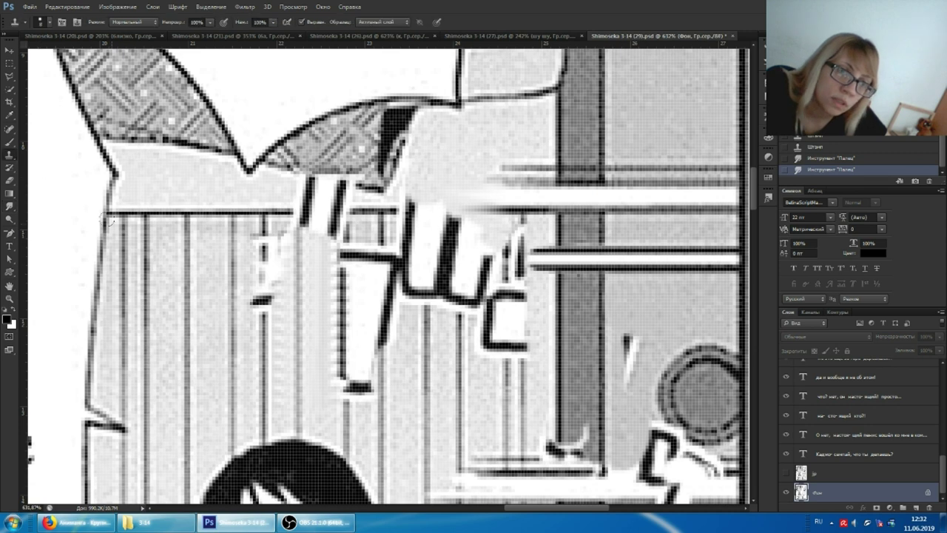
scroll(347, 403, "down", 2)
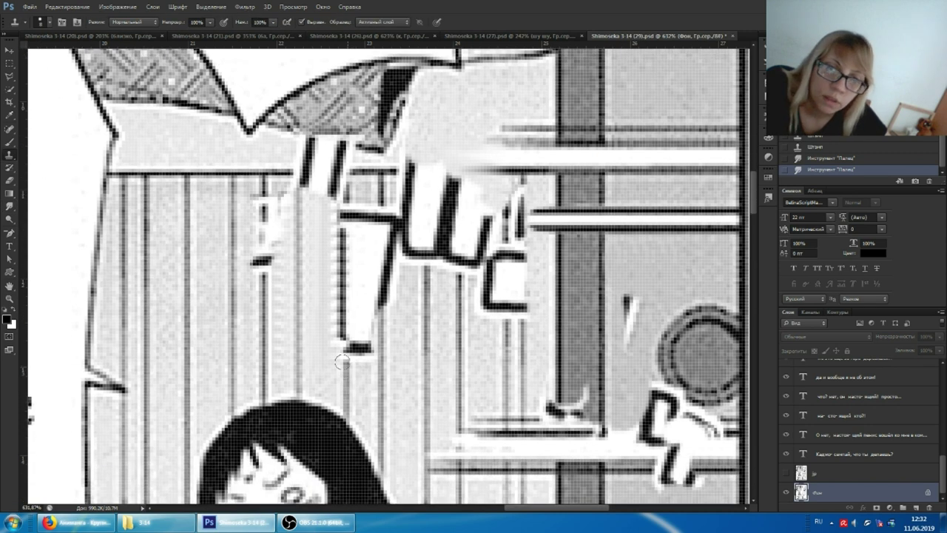
mouse_move(342, 361)
left_mouse_down()
mouse_move(342, 295)
mouse_move(370, 346)
mouse_move(365, 326)
mouse_move(382, 311)
mouse_move(373, 270)
mouse_move(392, 263)
mouse_move(347, 248)
mouse_move(374, 226)
mouse_move(324, 214)
mouse_move(388, 221)
mouse_move(335, 205)
left_mouse_up()
scroll(781, 440, "up", 3)
scroll(785, 414, "up", 2)
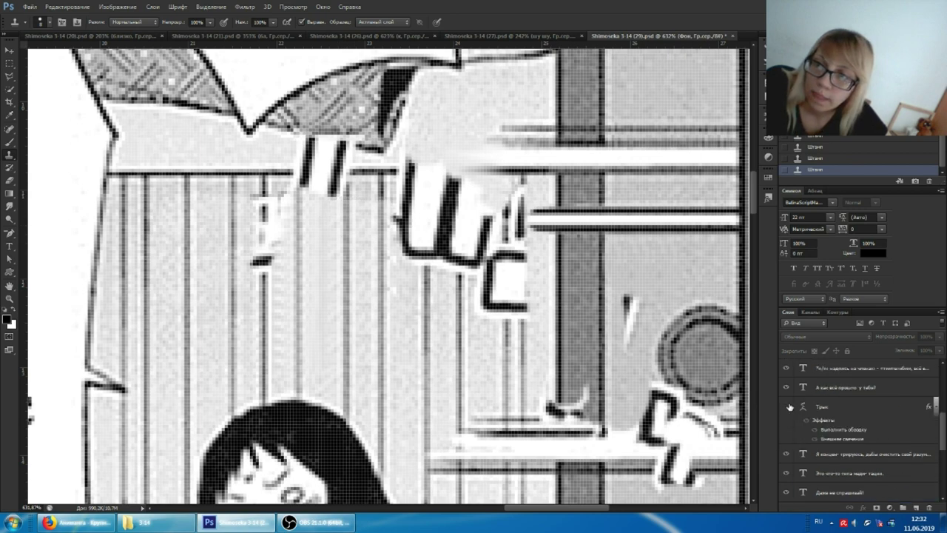
left_click(786, 406)
scroll(532, 261, "down", 3, "alt")
scroll(533, 261, "down", 1, "alt")
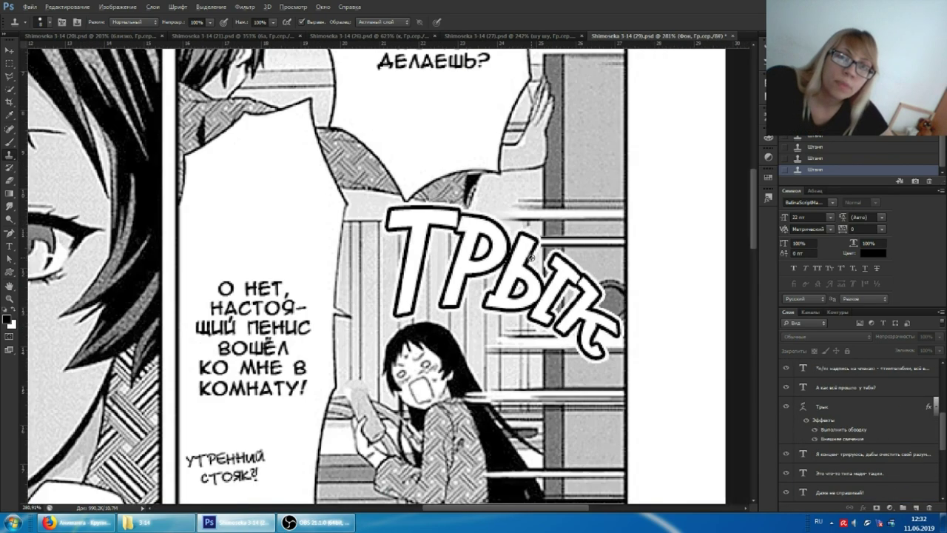
scroll(536, 262, "right", 1)
scroll(545, 250, "right", 1)
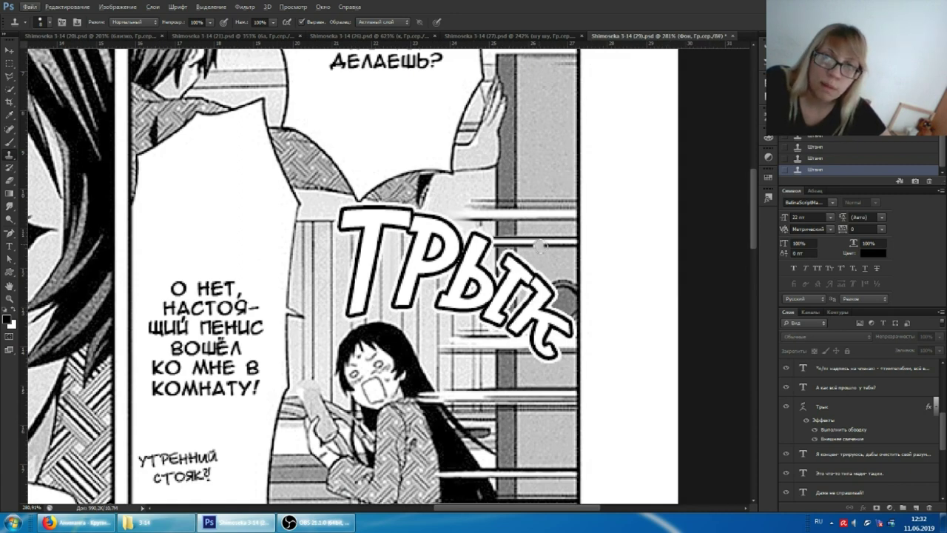
scroll(511, 221, "up", 1)
scroll(501, 236, "up", 2, "alt")
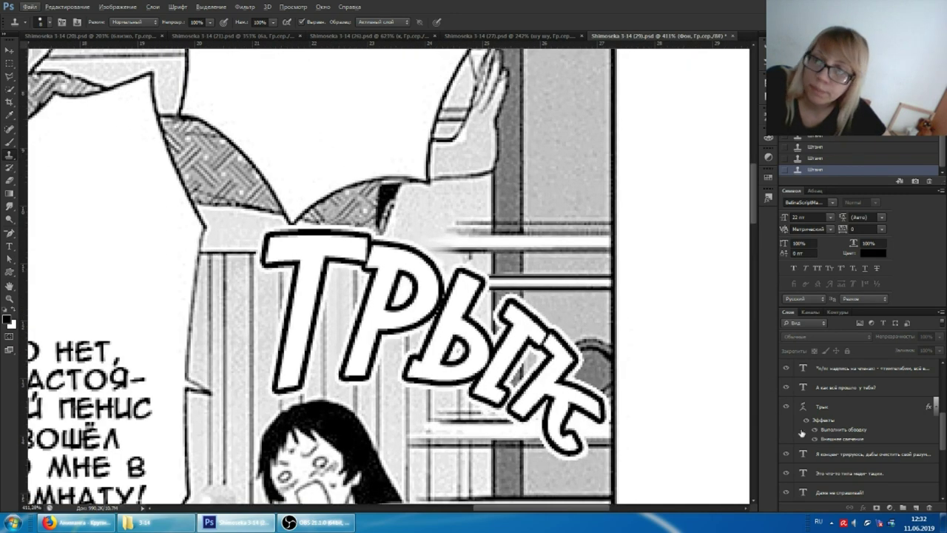
left_click(786, 406)
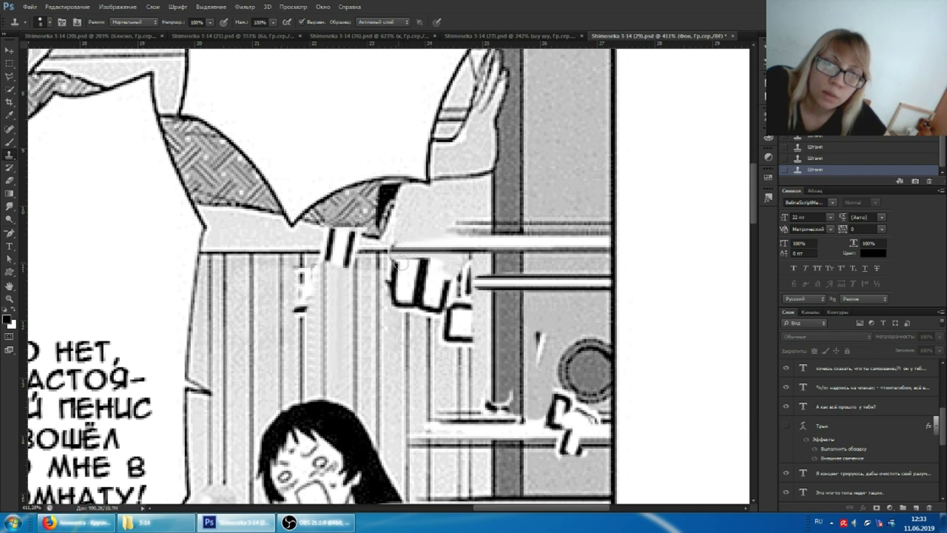
scroll(807, 433, "down", 1)
left_click(786, 406)
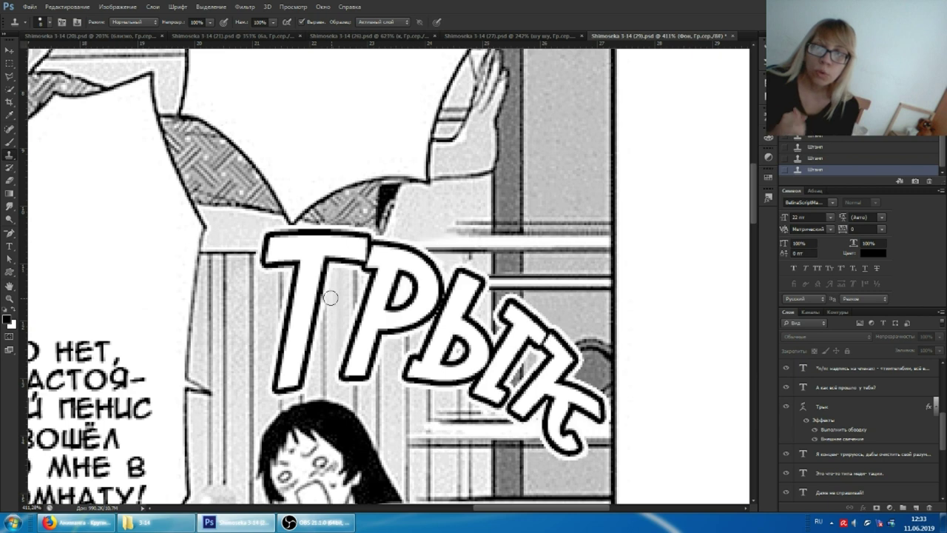
left_click(784, 405)
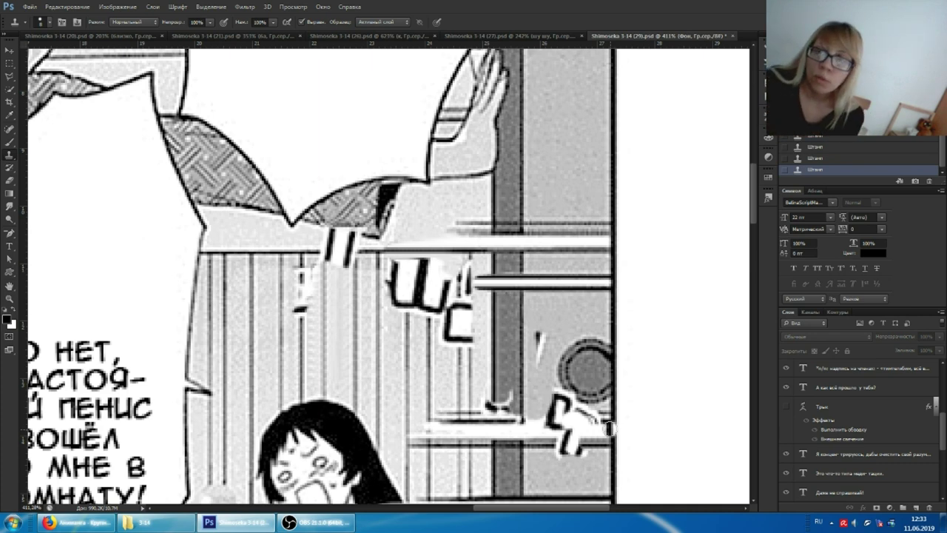
left_click(786, 407)
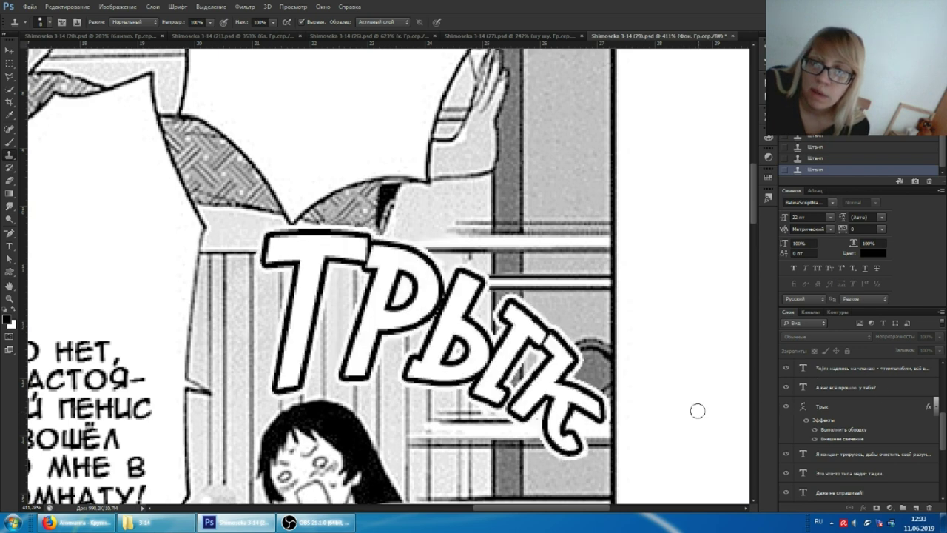
scroll(756, 205, "down", 1)
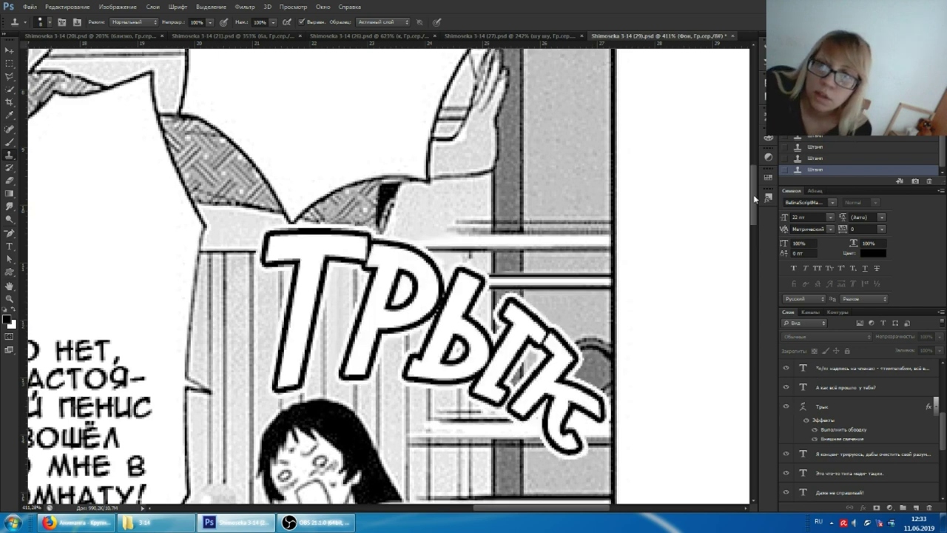
- Zoom out to about 135% to review the full Трык page, then bring OBS Studio forward
scroll(757, 207, "down", 2)
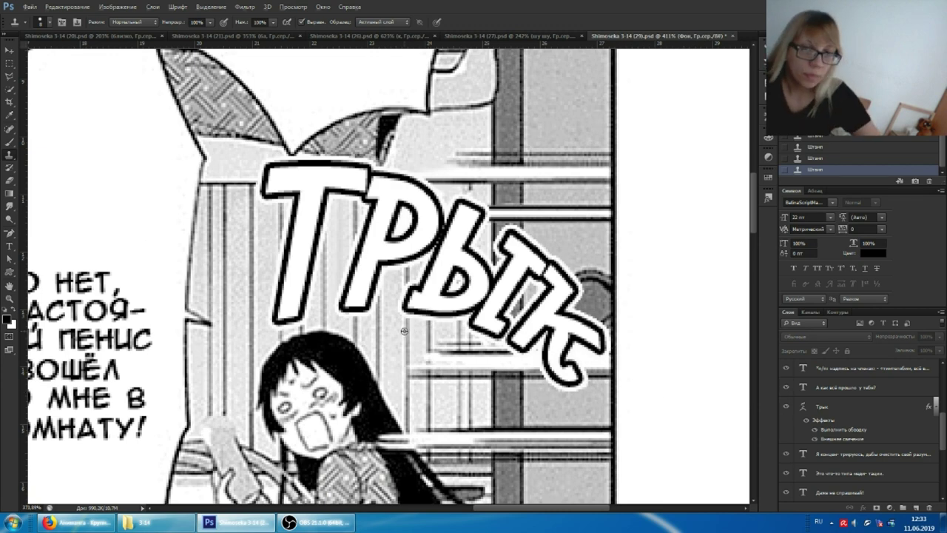
scroll(410, 329, "down", 5)
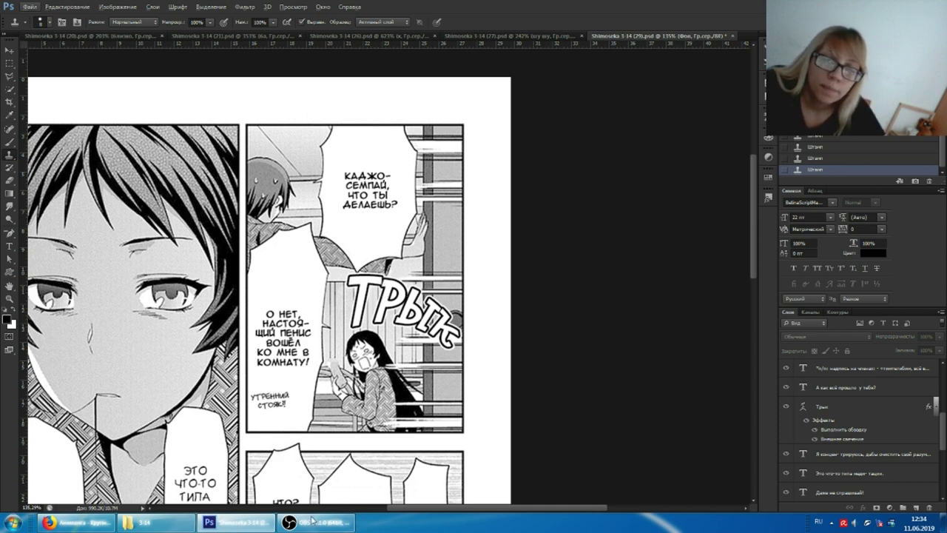
left_click(310, 522)
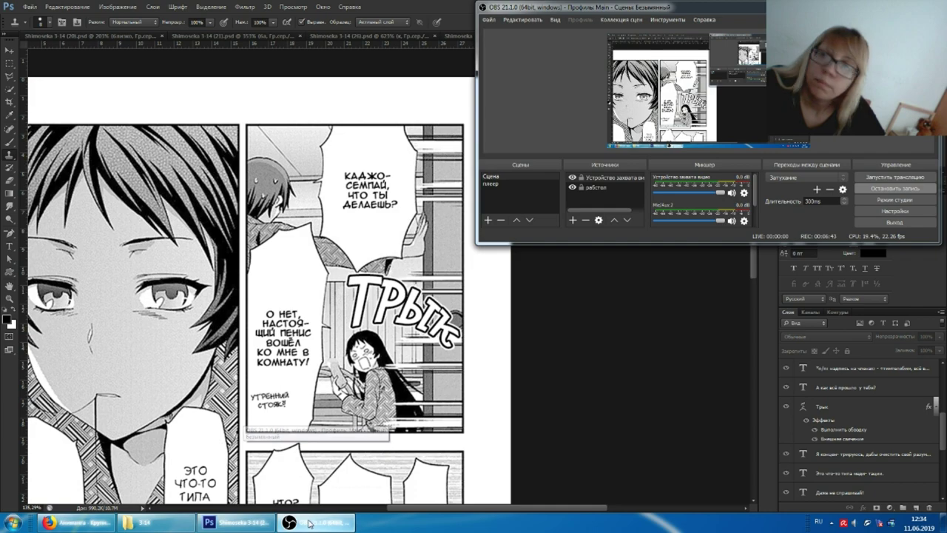